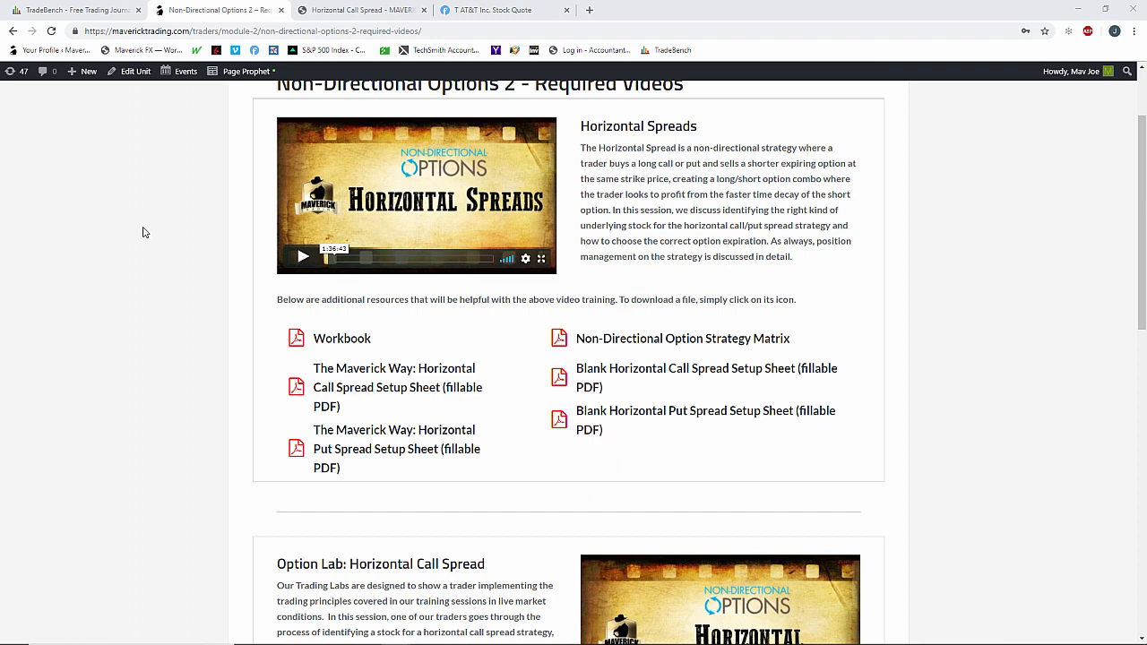
- Switch to TradeBench and open the Call Calendar Spread strategy from the strategies list to view its settings
left_click(71, 12)
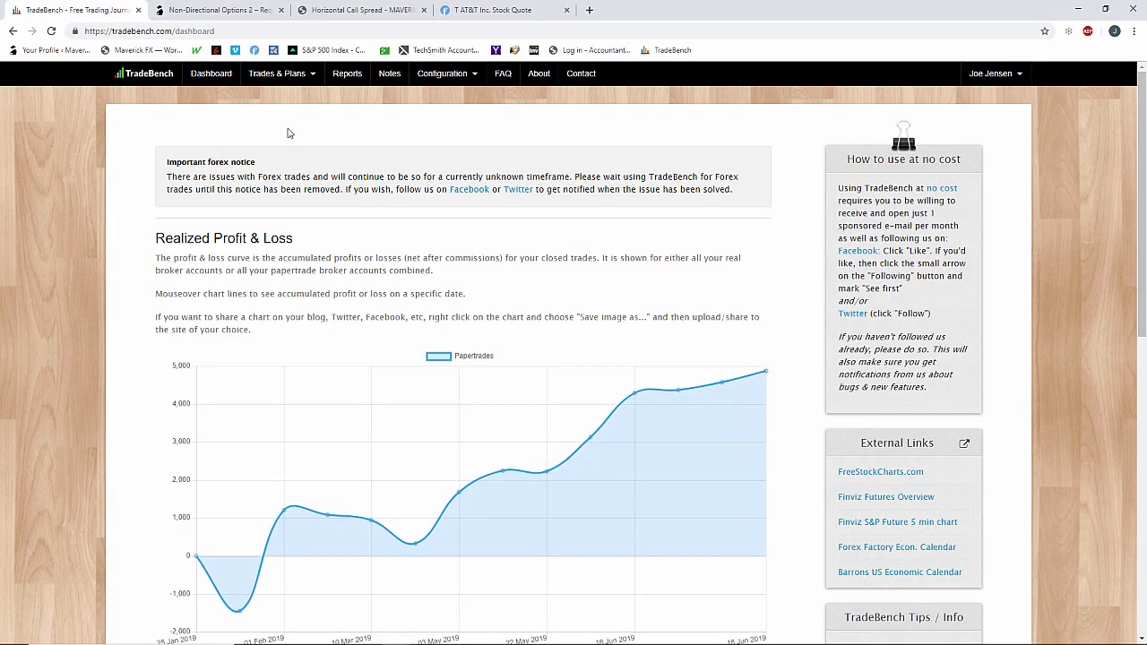
left_click(443, 74)
left_click(446, 143)
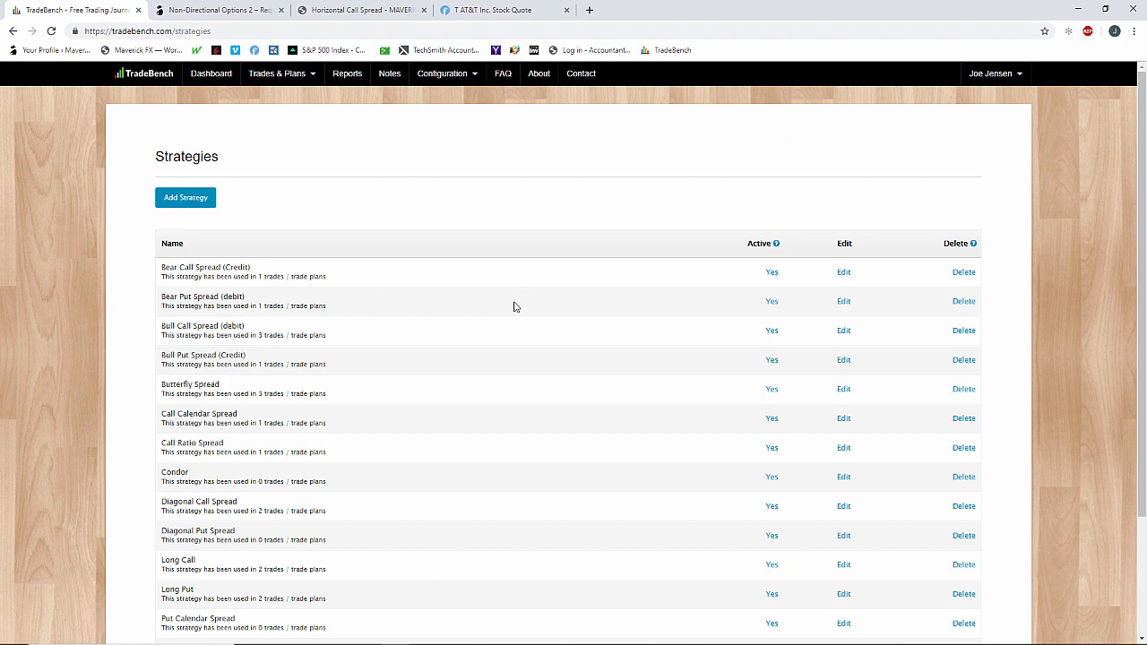
scroll(516, 306, "down", 2)
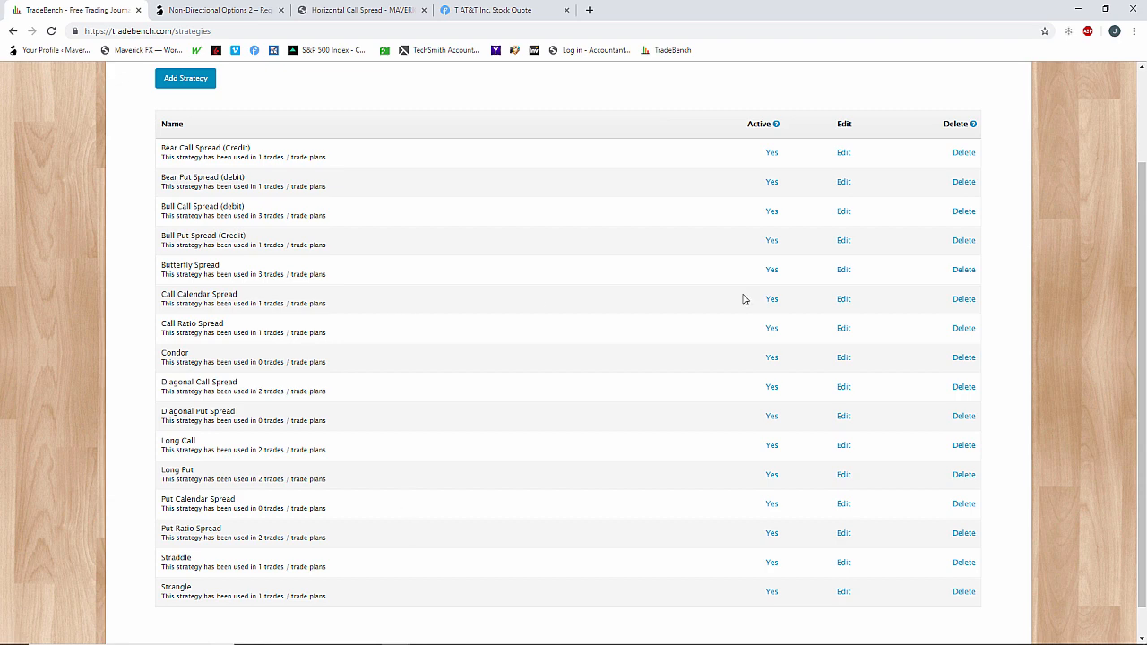
left_click(843, 301)
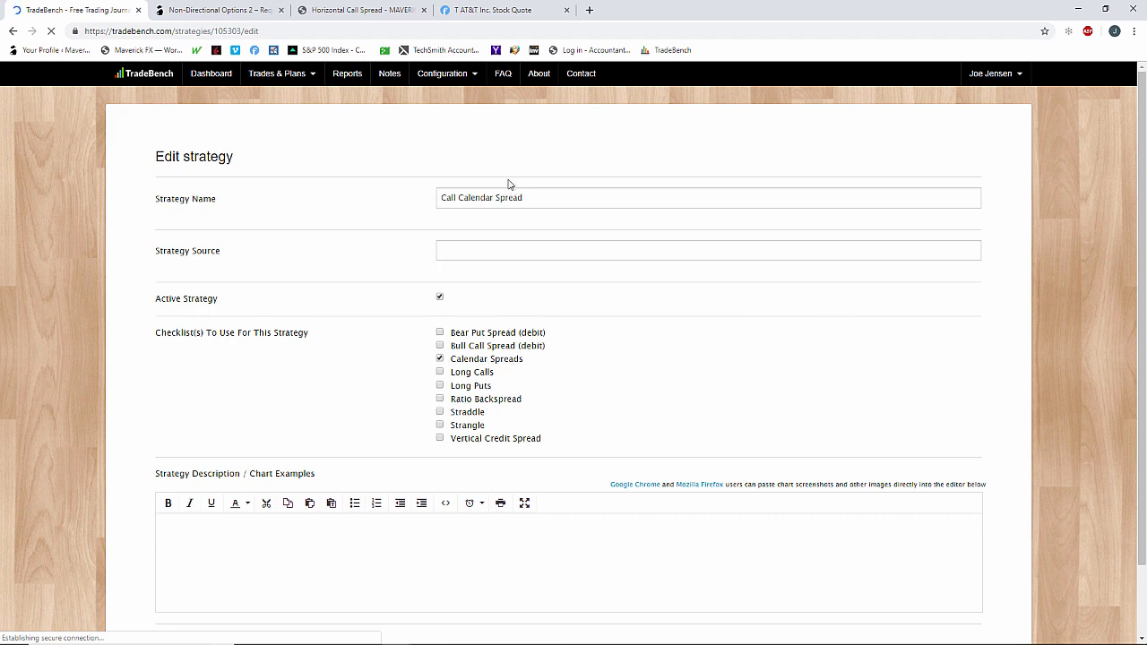
- Open the items of the Calendar Spreads checklist to review its entry criteria
left_click(453, 74)
left_click(442, 161)
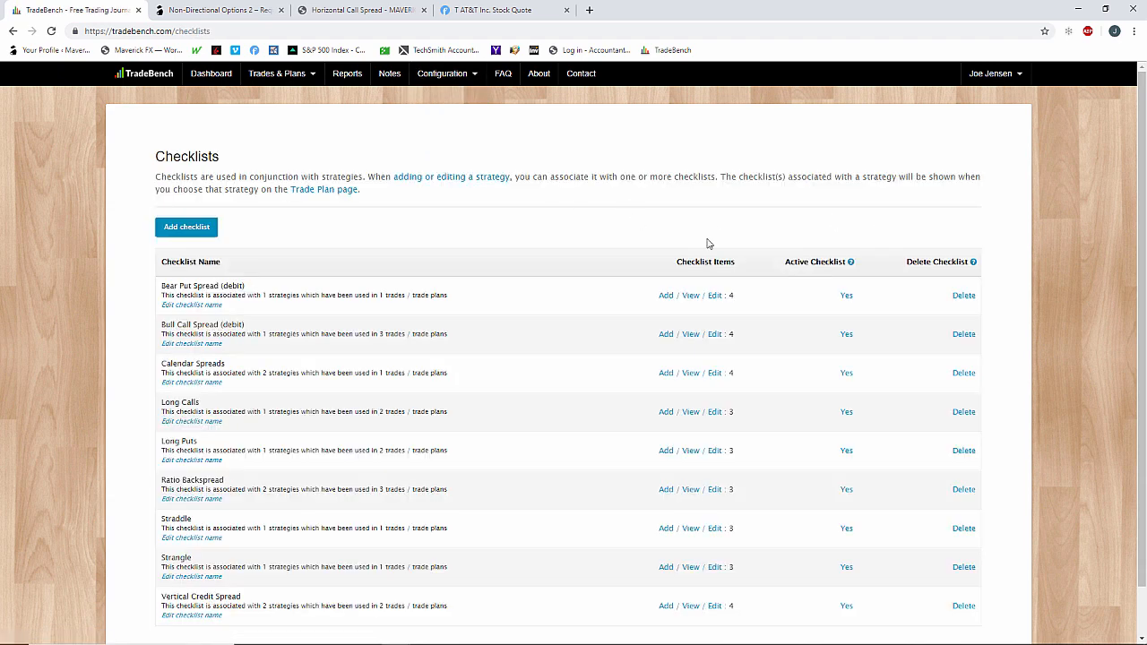
scroll(563, 330, "down", 1)
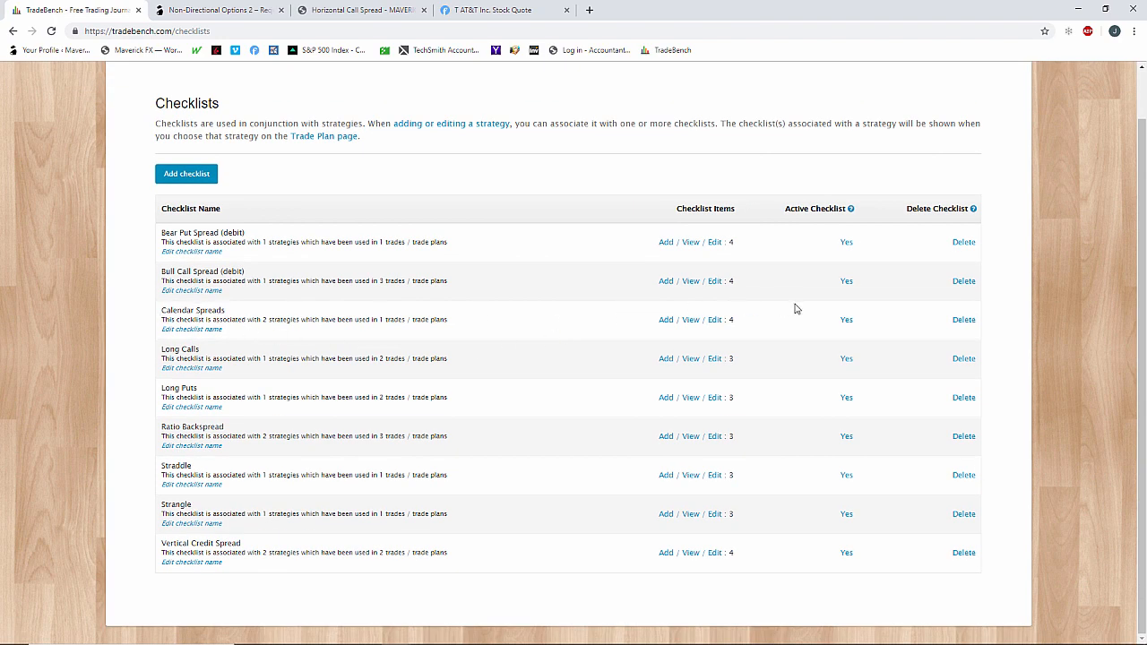
left_click(714, 320)
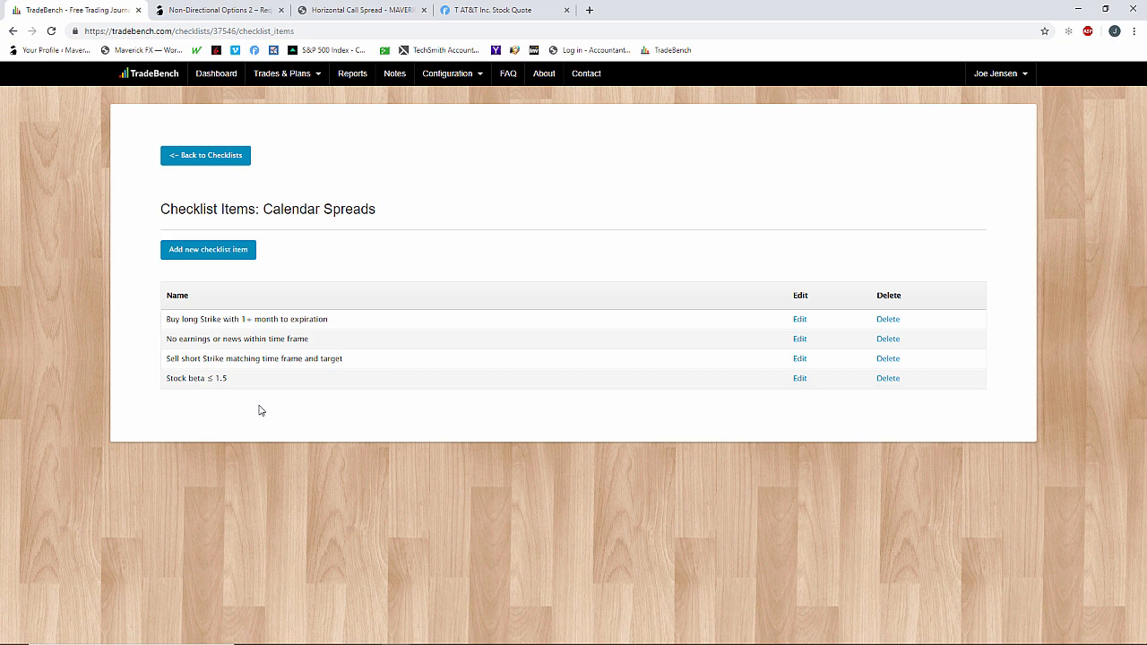
left_click(464, 79)
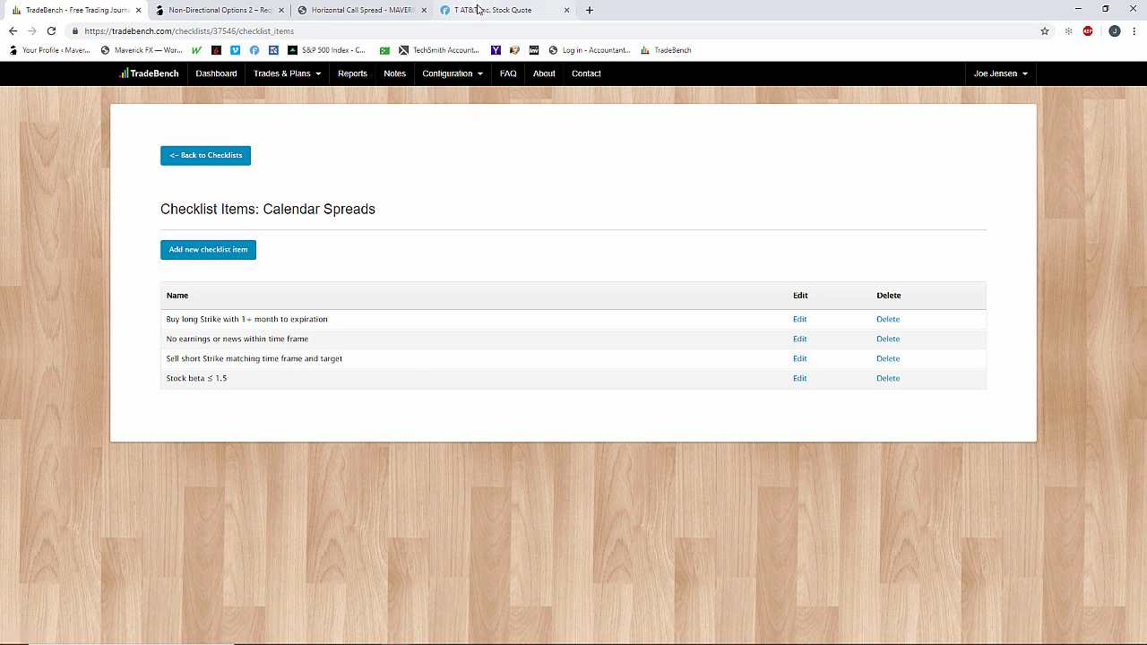
- Switch to thinkorswim and expand the 5 JUL 19 and 26 JUL 19 series in AT&T's option chain
left_click(479, 10)
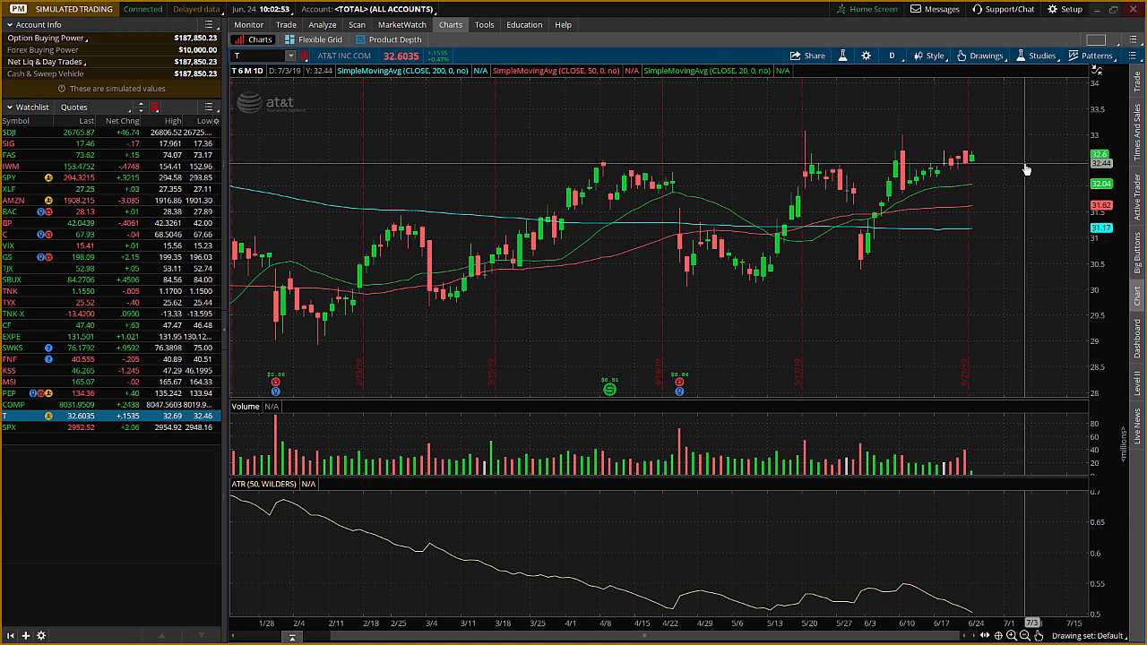
left_click(322, 24)
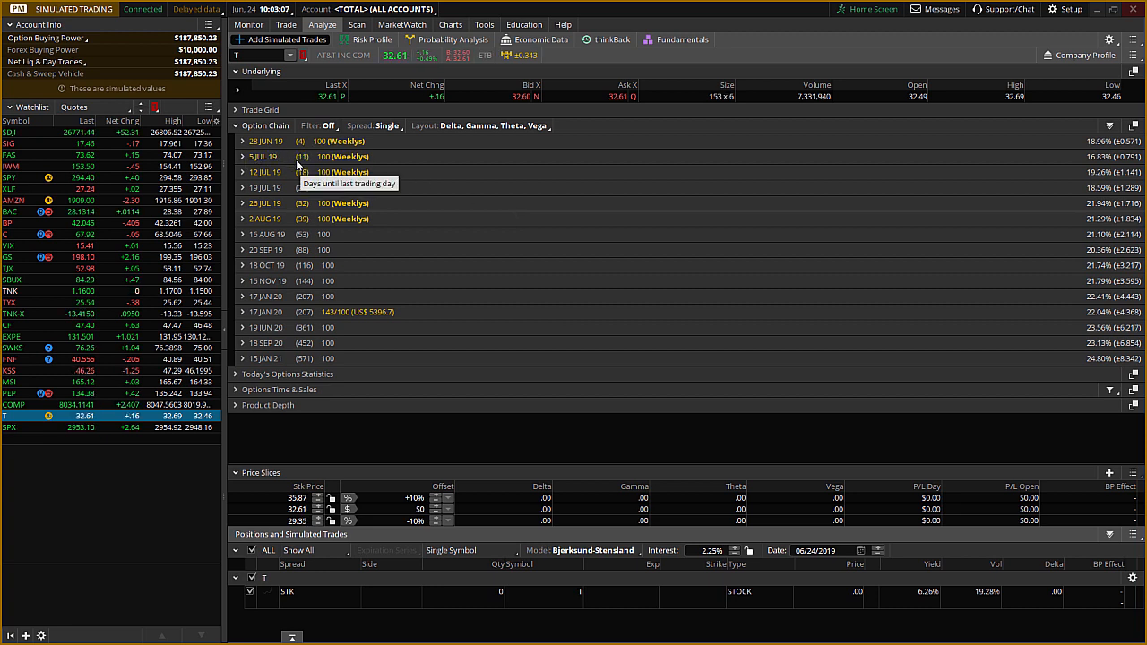
left_click(242, 157)
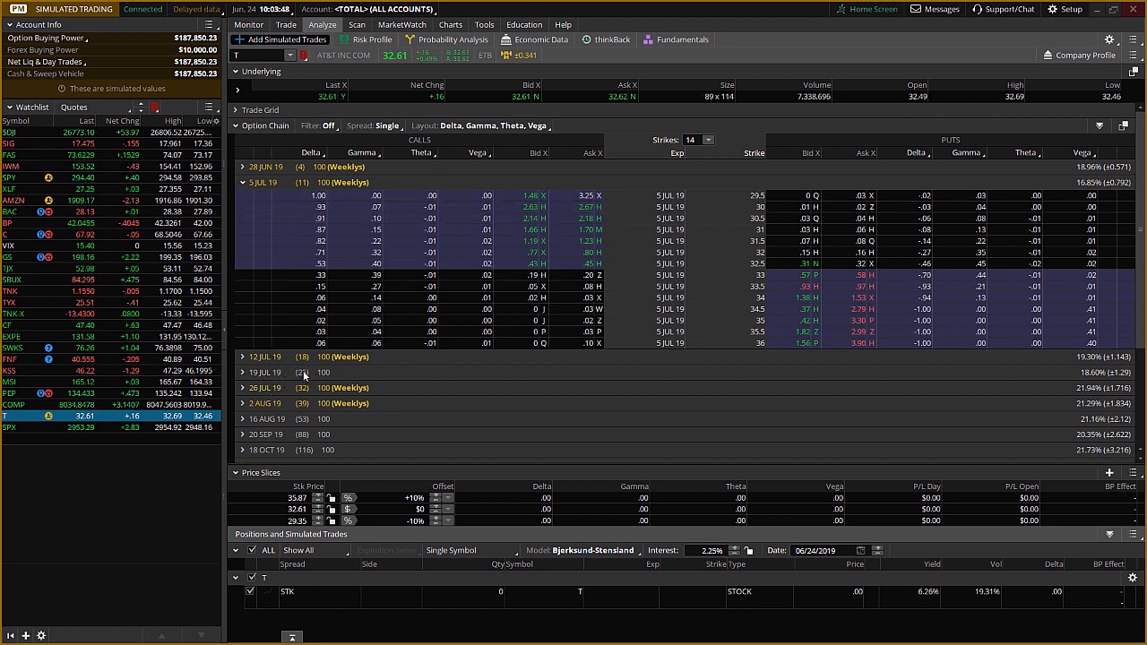
left_click(255, 387)
scroll(529, 404, "down", 1)
scroll(527, 403, "down", 4)
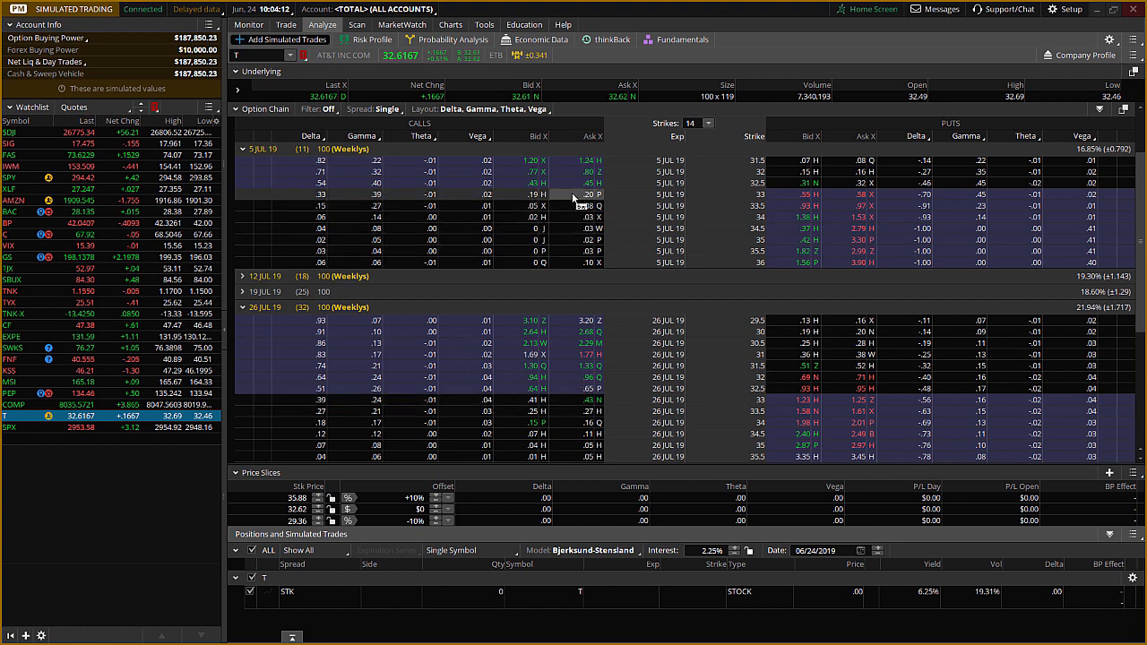
- Simulate a one-contract 33 call calendar, selling 5 JUL 19 and buying 26 JUL 19, and show its risk profile
left_click(515, 194)
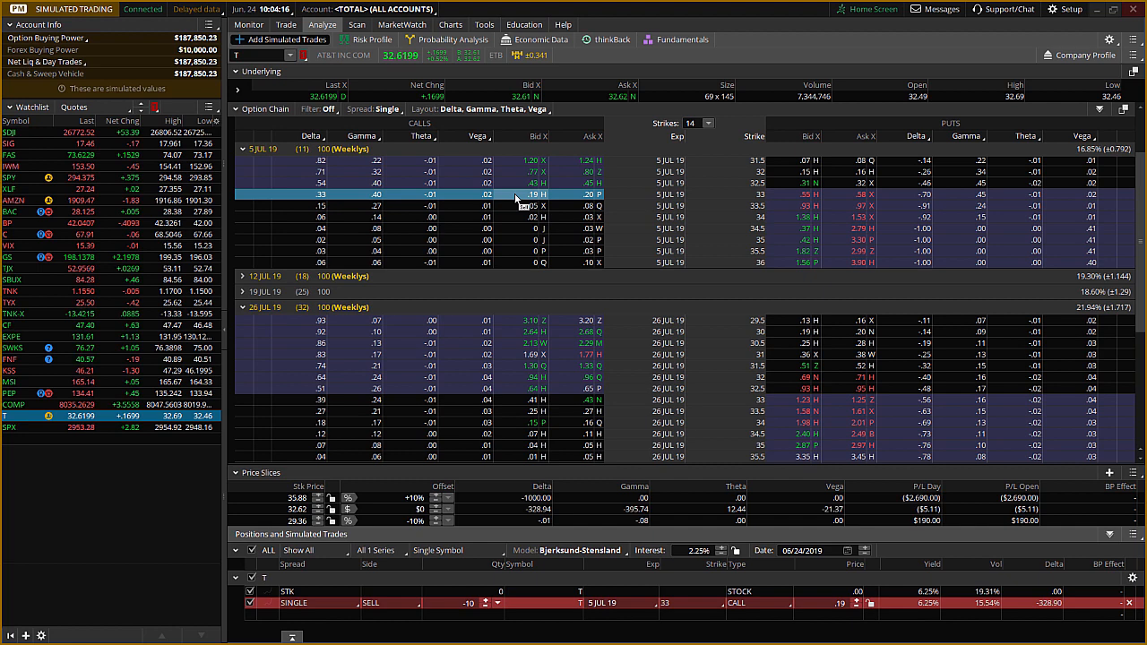
left_click(575, 400)
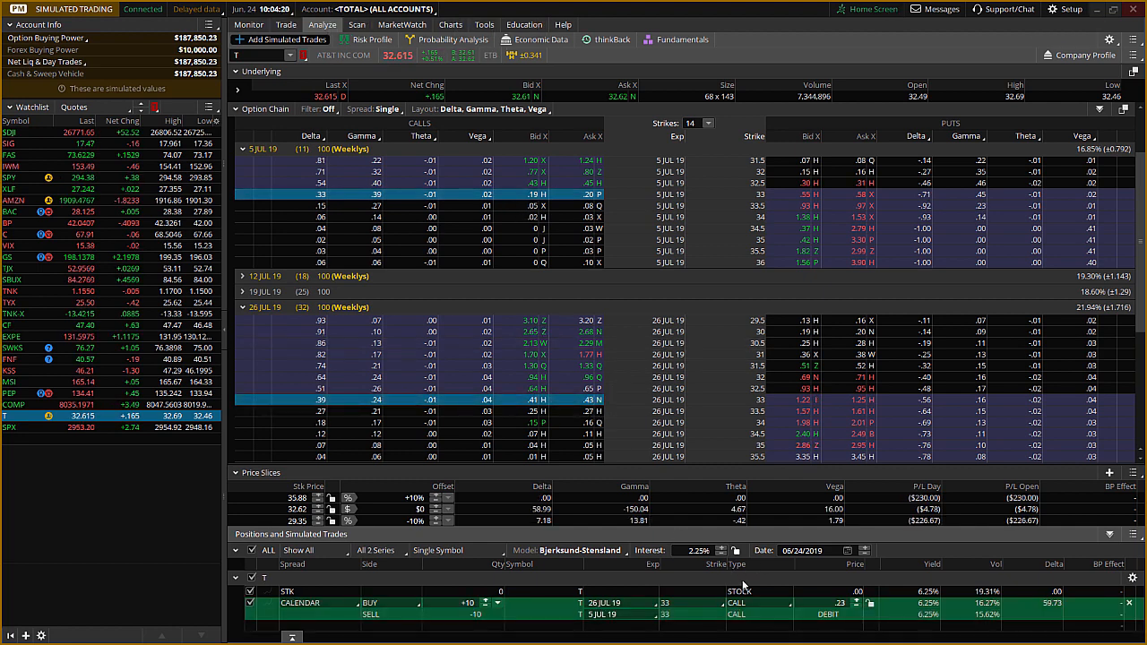
left_click(485, 609)
left_click(485, 609)
left_click(485, 609)
left_click(485, 609)
left_click(484, 609)
left_click(485, 608)
left_click(485, 608)
left_click(485, 609)
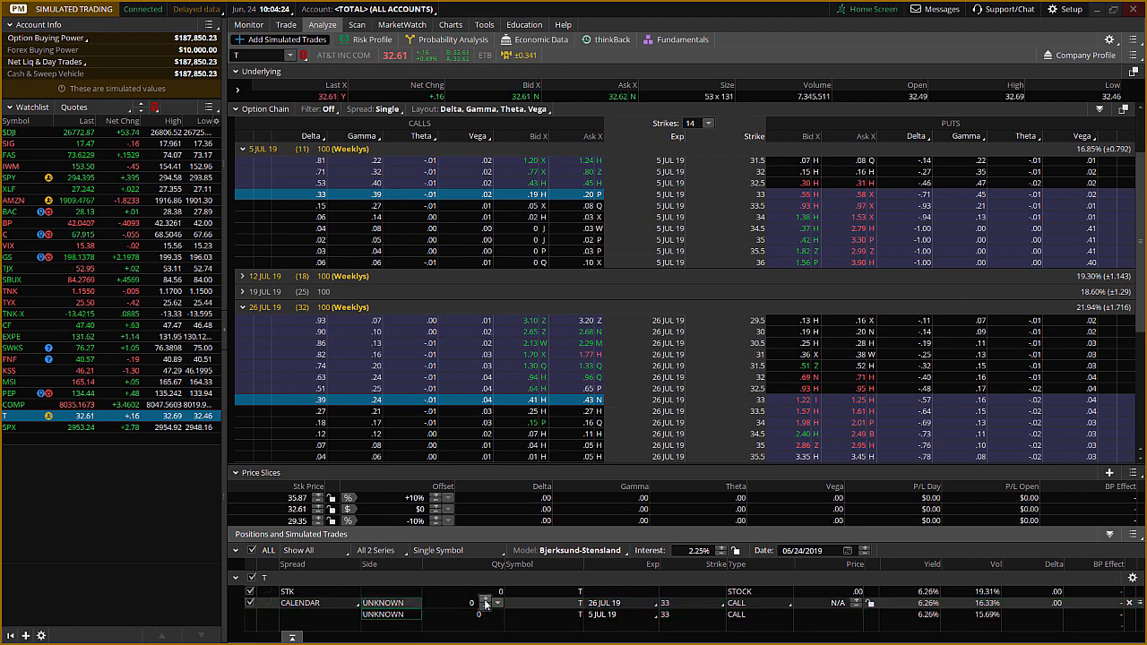
left_click(485, 609)
left_click(367, 40)
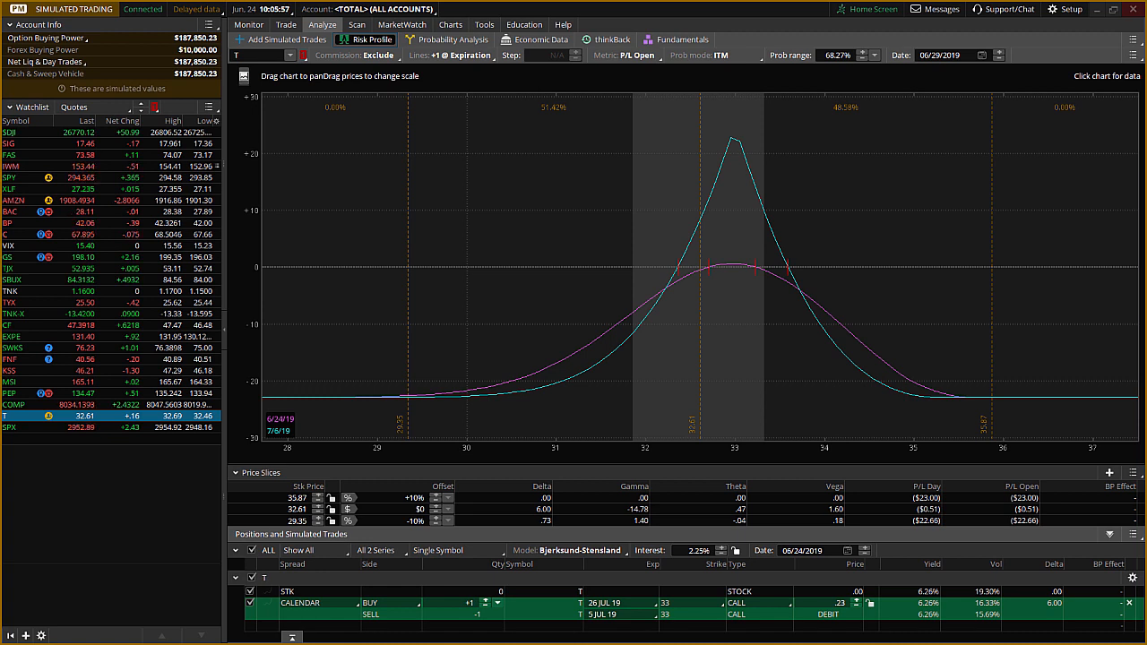
- Return to TradeBench and start a new trade plan from the existing trade plans list
key("alt+Tab")
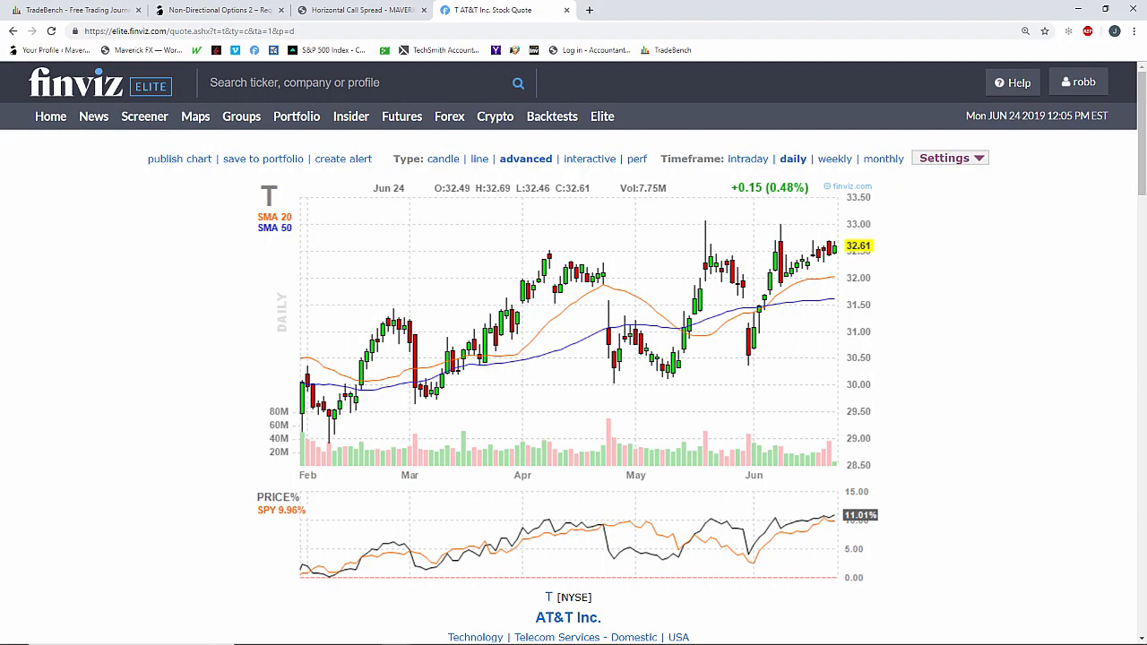
left_click(81, 10)
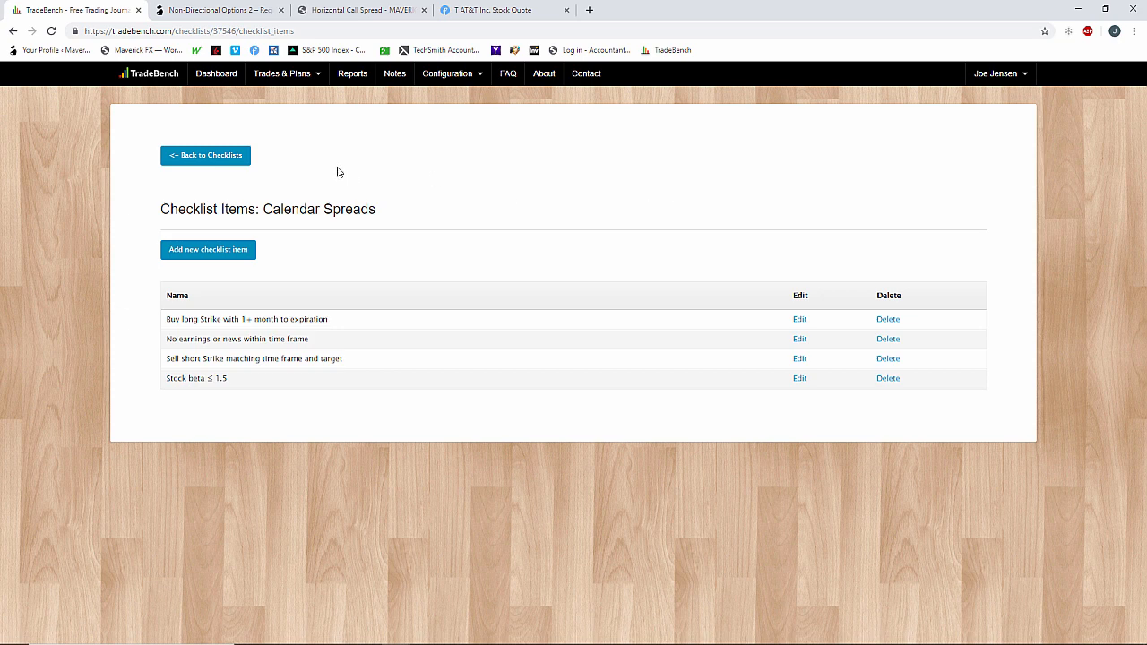
left_click(452, 74)
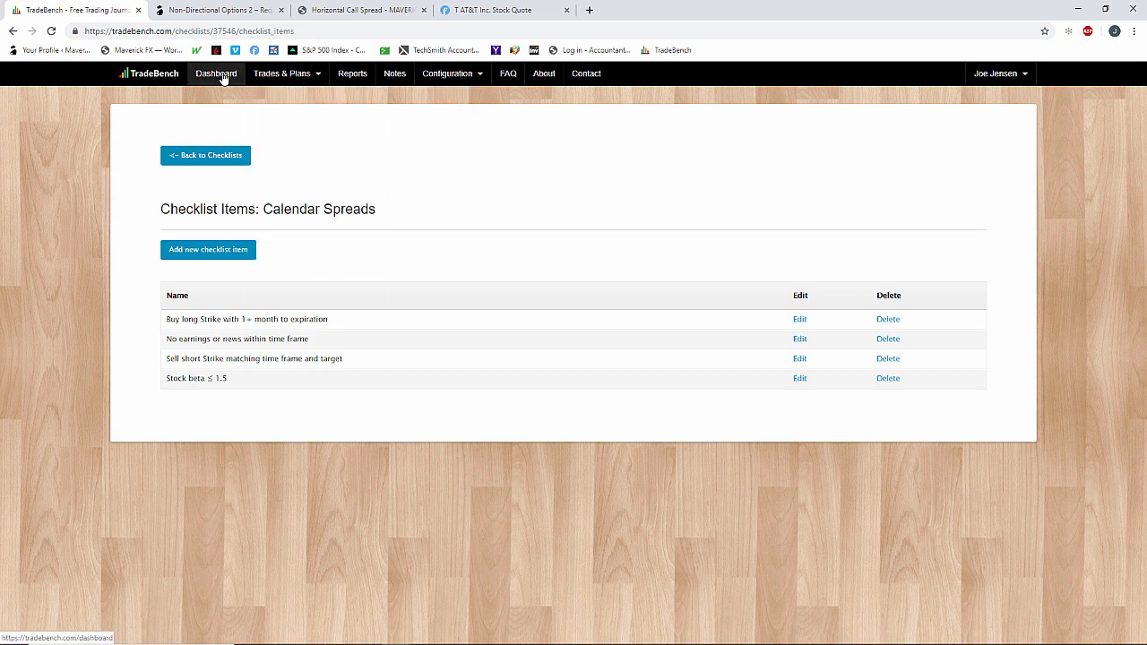
mouse_move(282, 79)
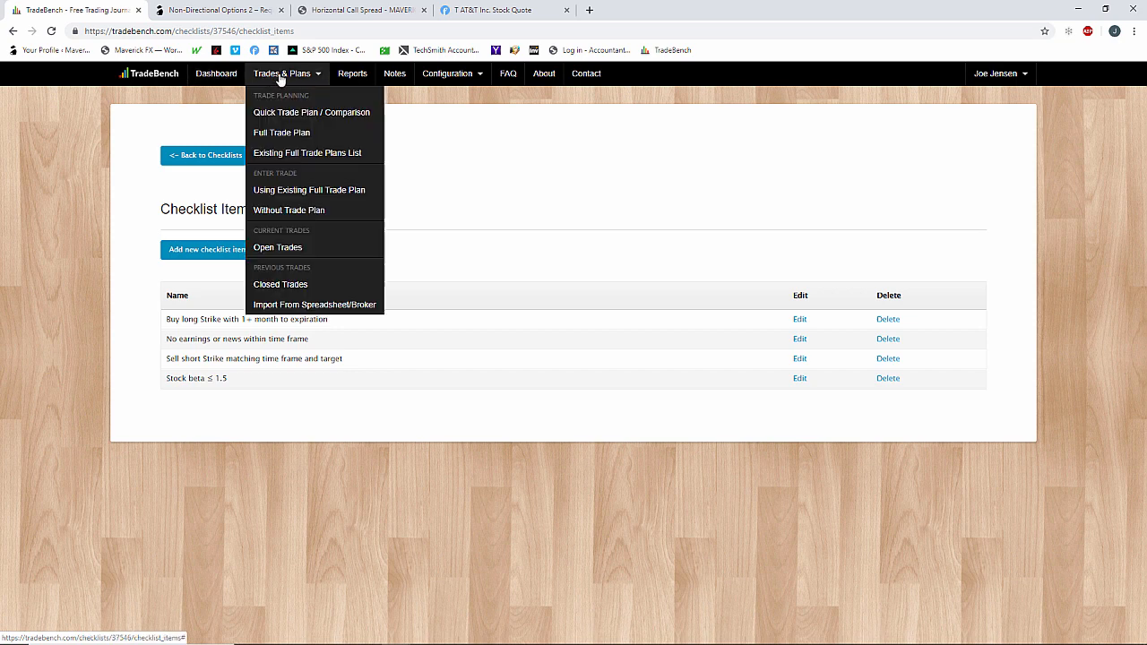
left_click(305, 191)
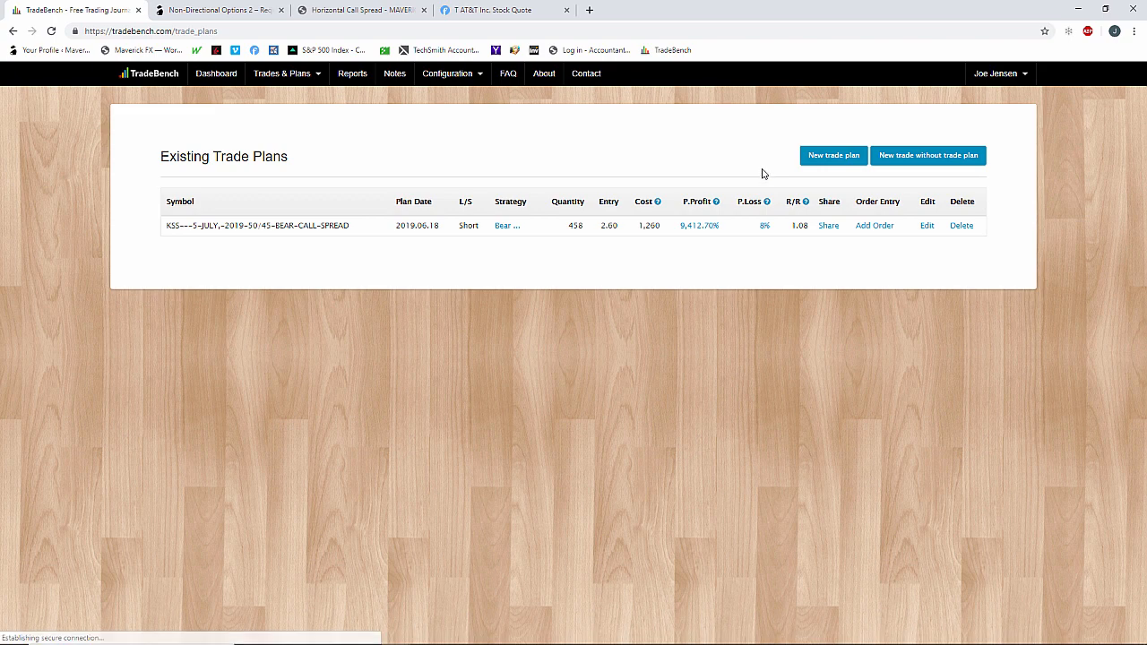
left_click(844, 154)
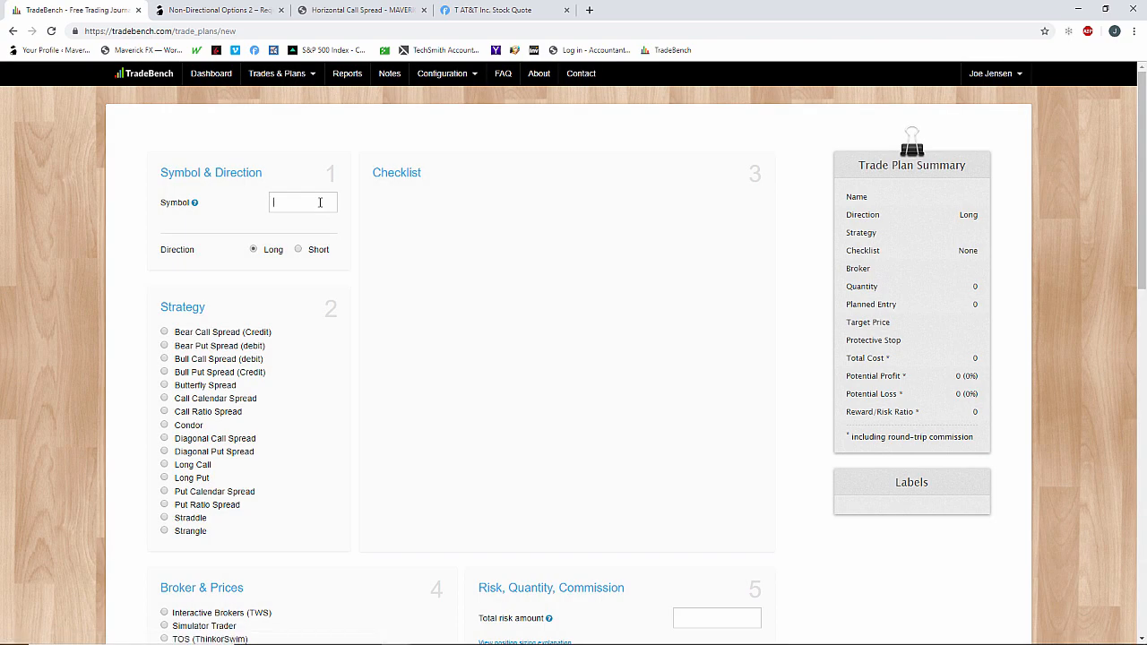
- Enter the symbol "T - July 5/July 26, 2019 33 Call Calendar Spread" and set the multiplier to 100
left_click(320, 202)
type("t")
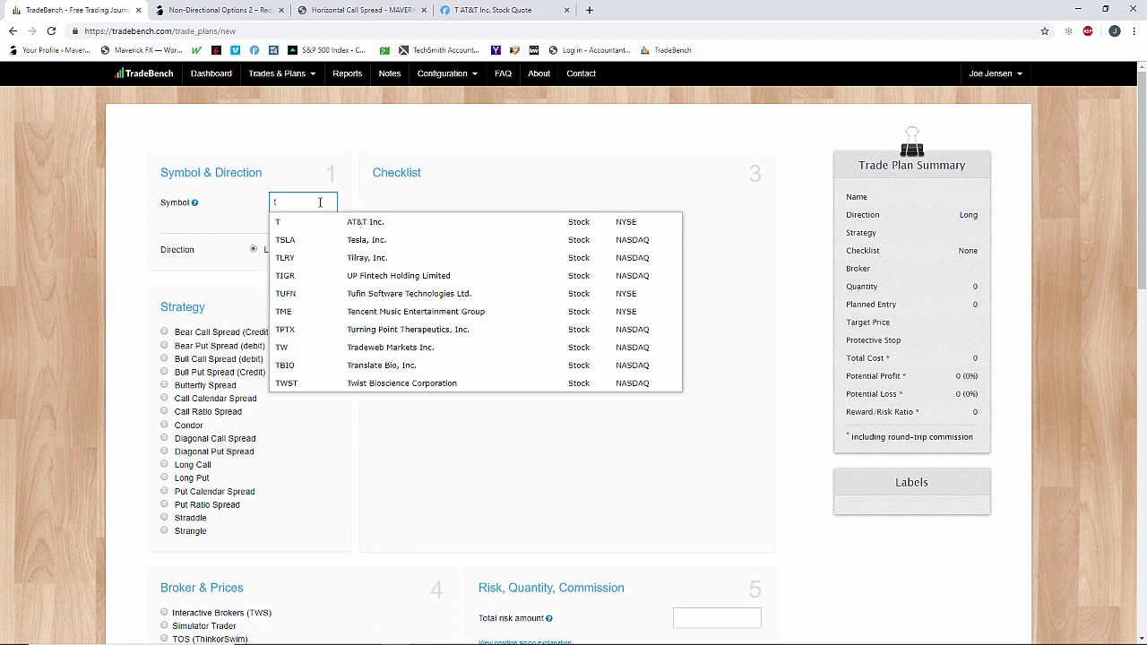
type("T -")
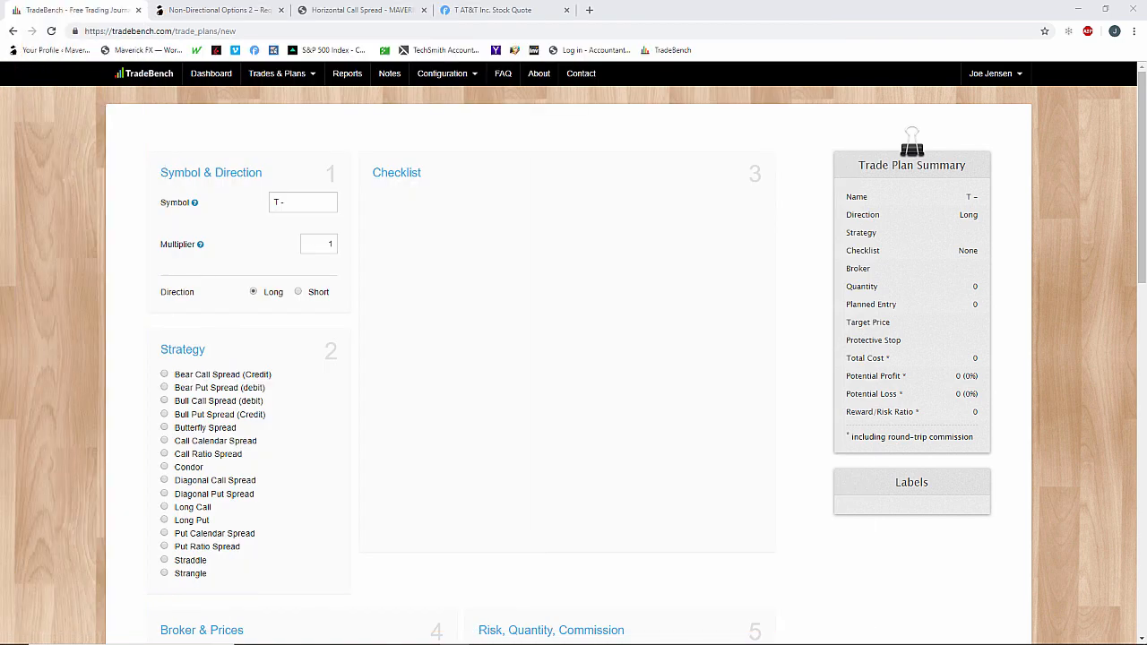
left_click(316, 197)
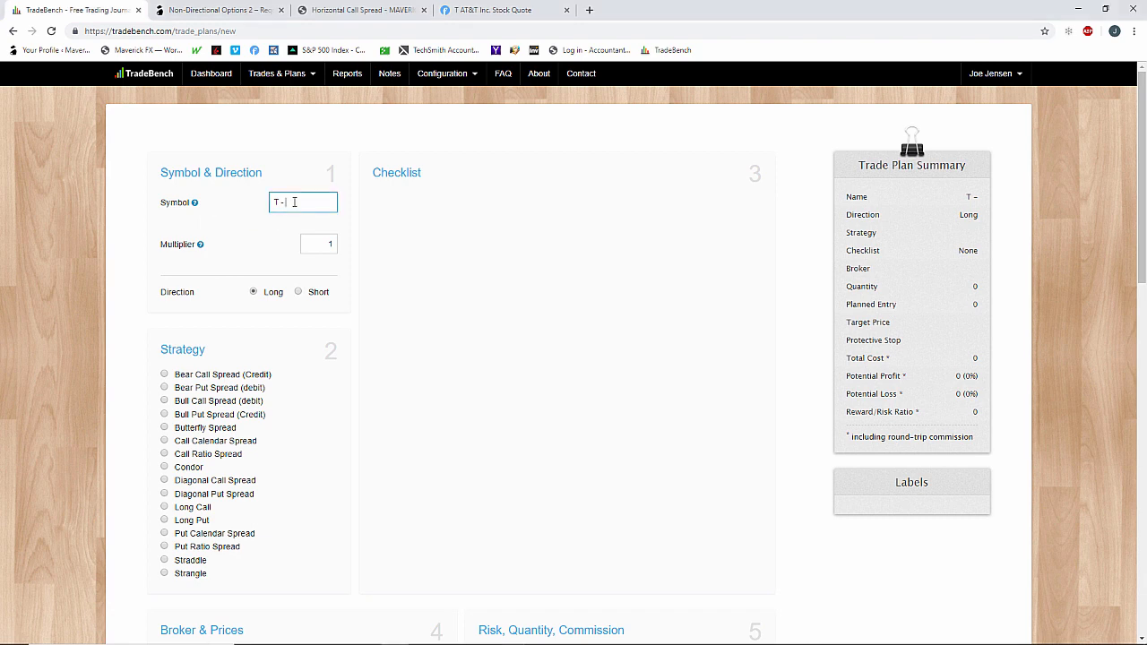
type("July")
type("5/July 26, 2019 33 Call Calendar Spread")
left_click(335, 245)
type("00")
left_click(282, 259)
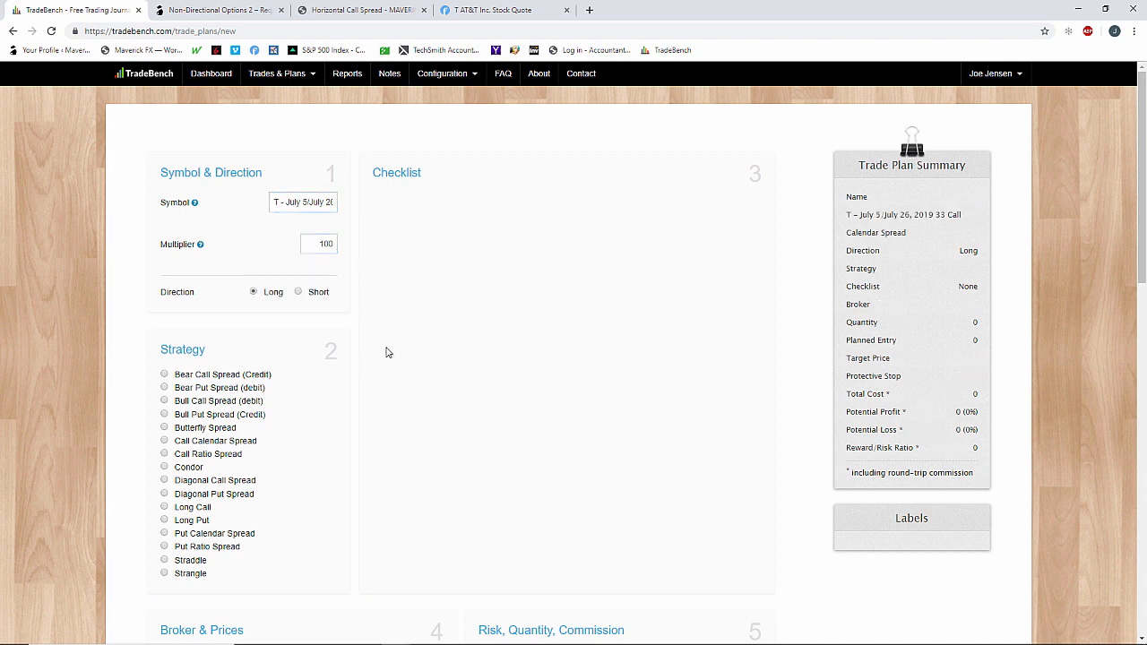
- Choose the Call Calendar Spread strategy and mark all four of its checklist items as met
scroll(329, 411, "down", 1)
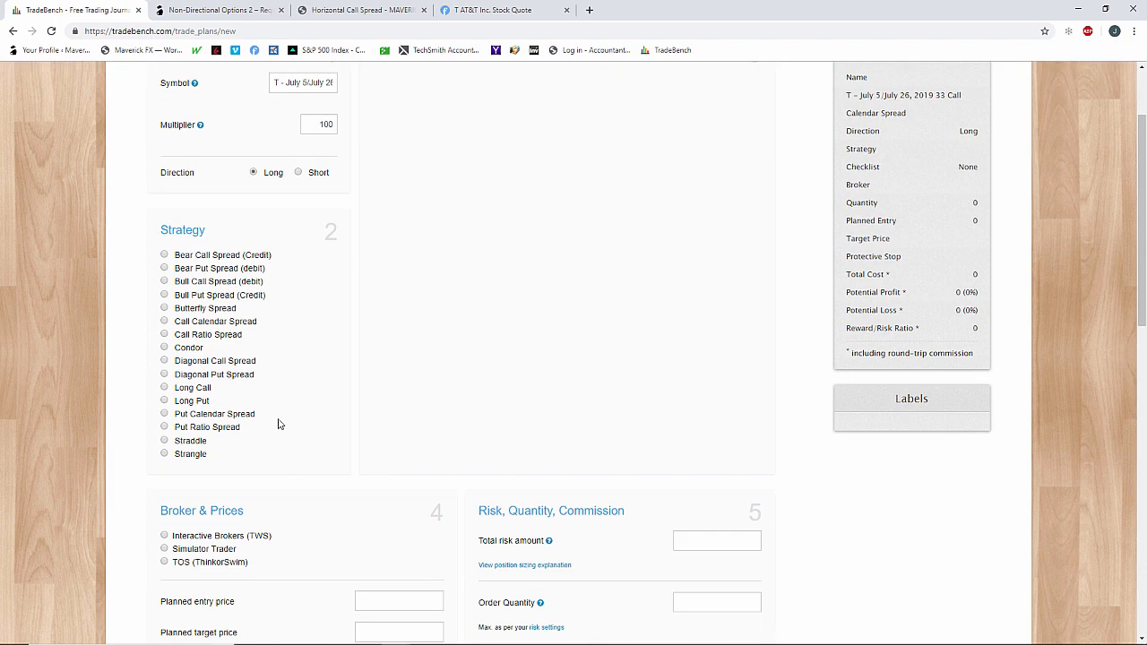
left_click(164, 321)
scroll(349, 314, "up", 1)
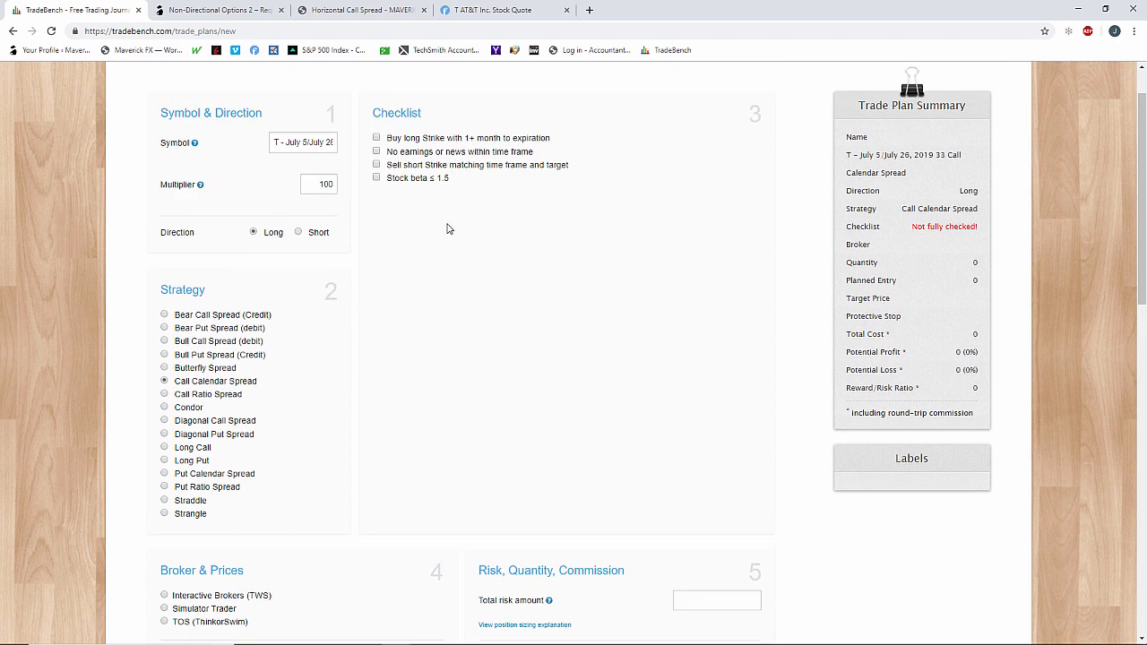
left_click(376, 137)
left_click(376, 150)
left_click(377, 164)
left_click(376, 178)
- Choose TOS (ThinkorSwim) as the broker and set the planned entry price to .23
scroll(458, 263, "down", 3)
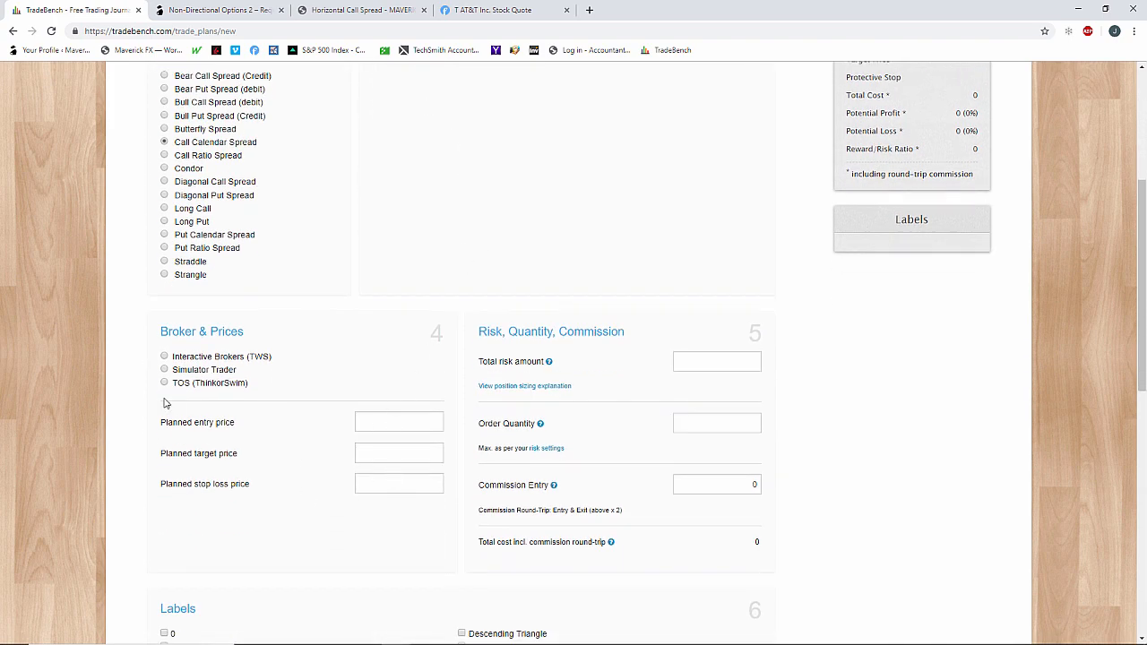
left_click(164, 384)
left_click(377, 419)
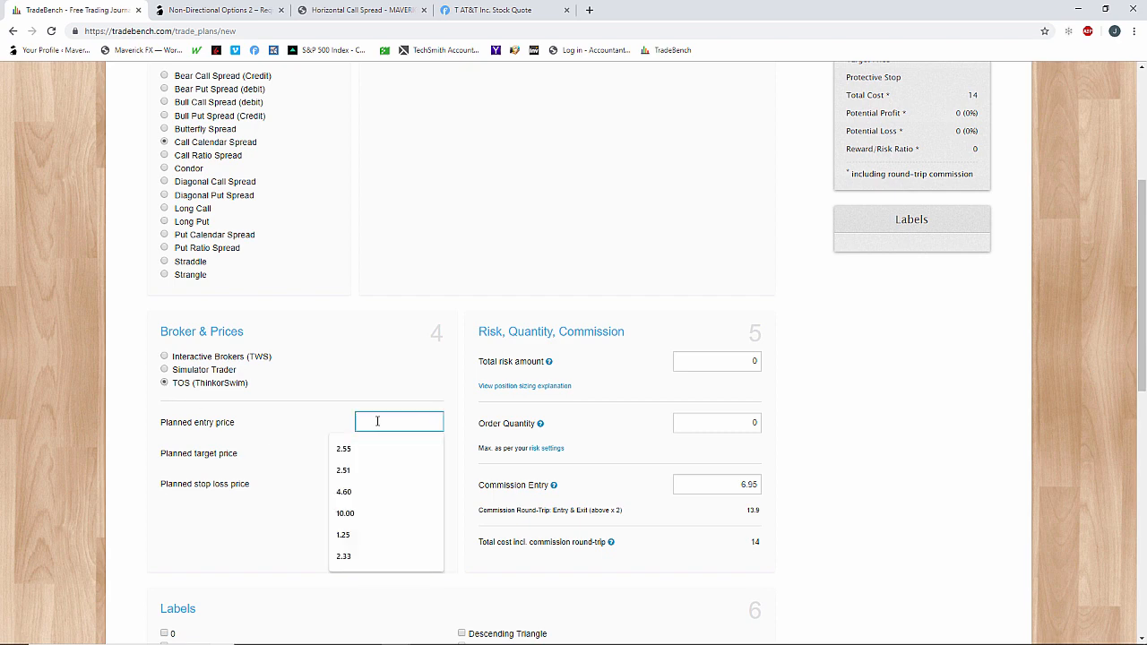
type(".23")
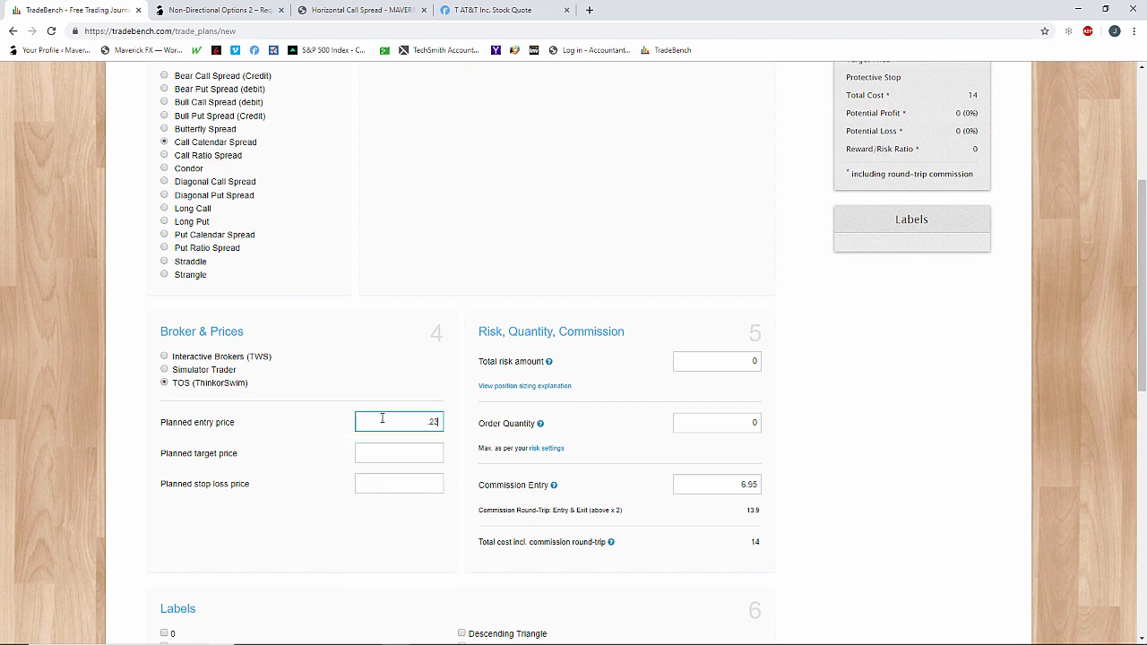
- Examine the simulated calendar spread's risk profile in thinkorswim for the planned target price, ending back in the TradeBench plan
left_click(412, 452)
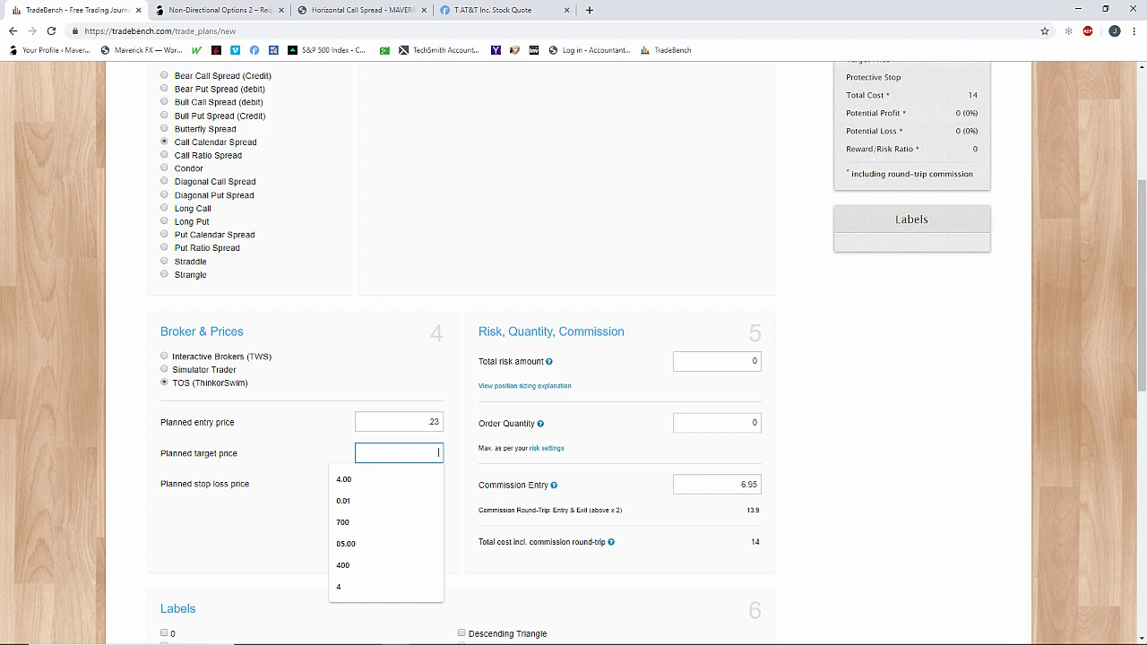
key("alt+Tab")
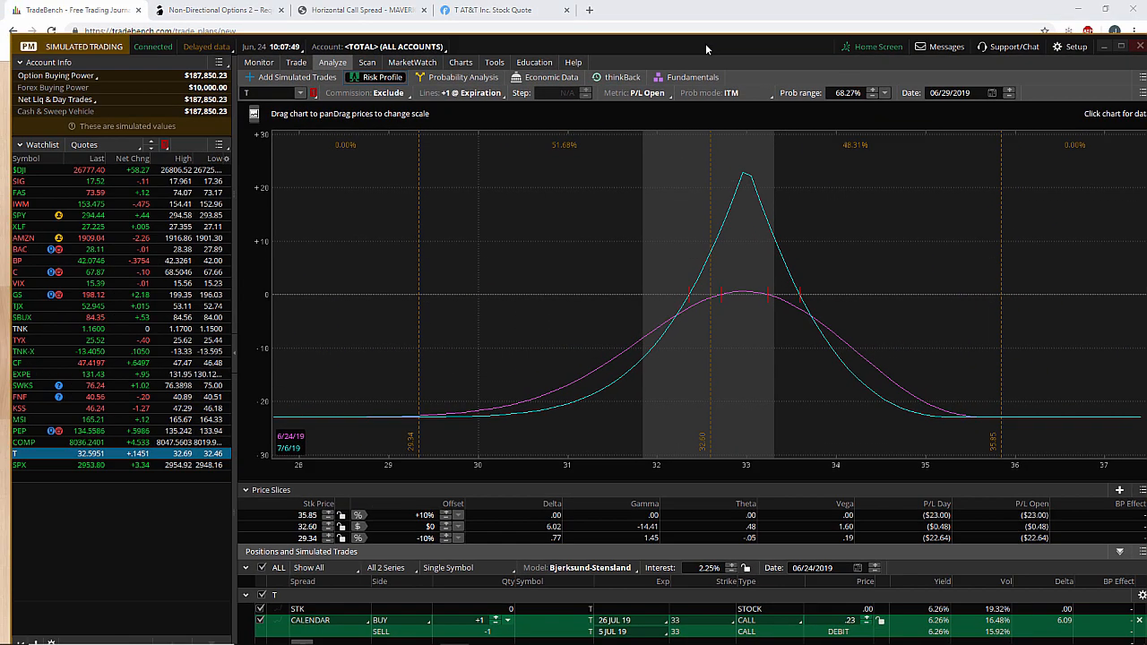
left_click_drag(706, 50, 695, 16)
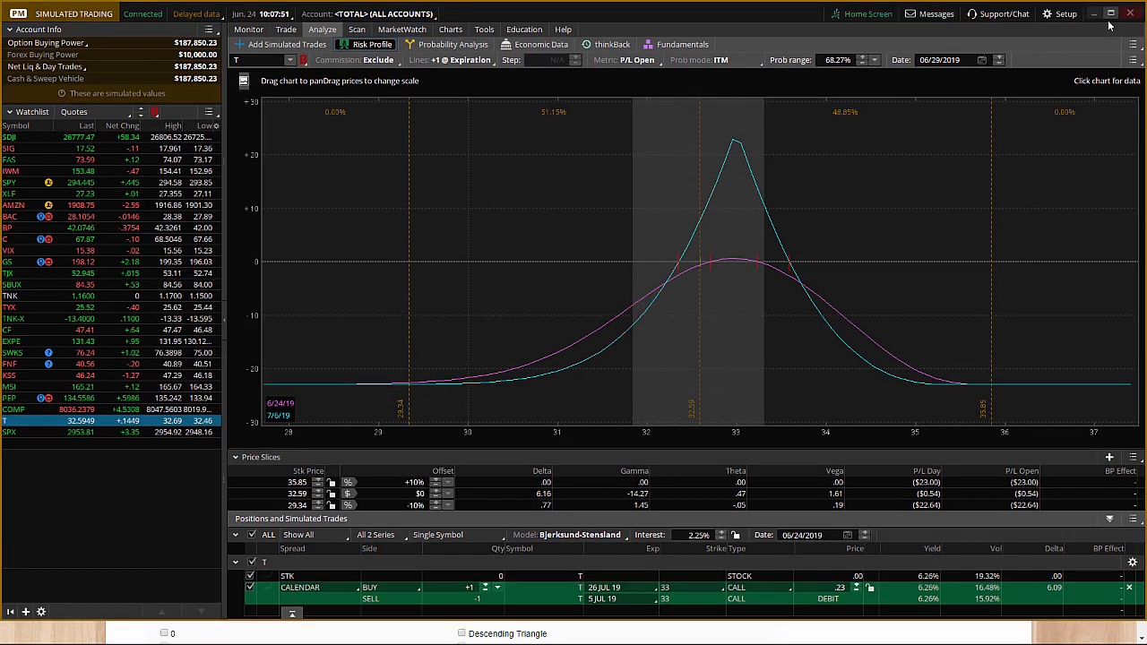
left_click(1110, 13)
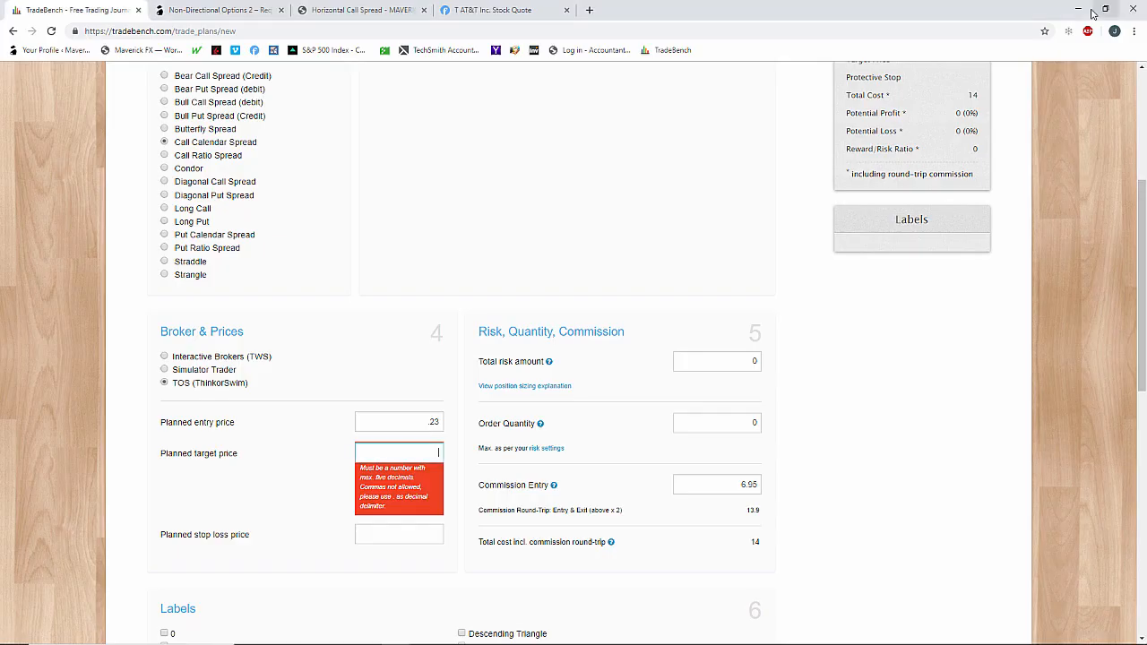
- Set the planned target price to .48 and the planned stop loss price to 0.01
left_click(1098, 9)
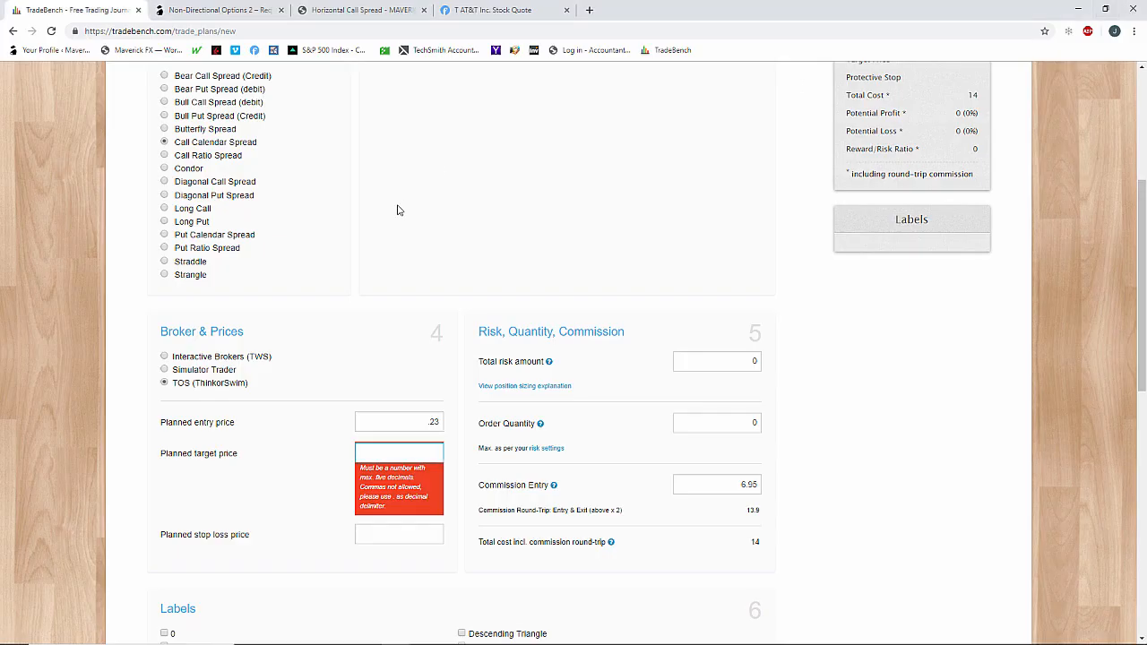
left_click(409, 451)
type(".48")
left_click(418, 485)
type("0.01")
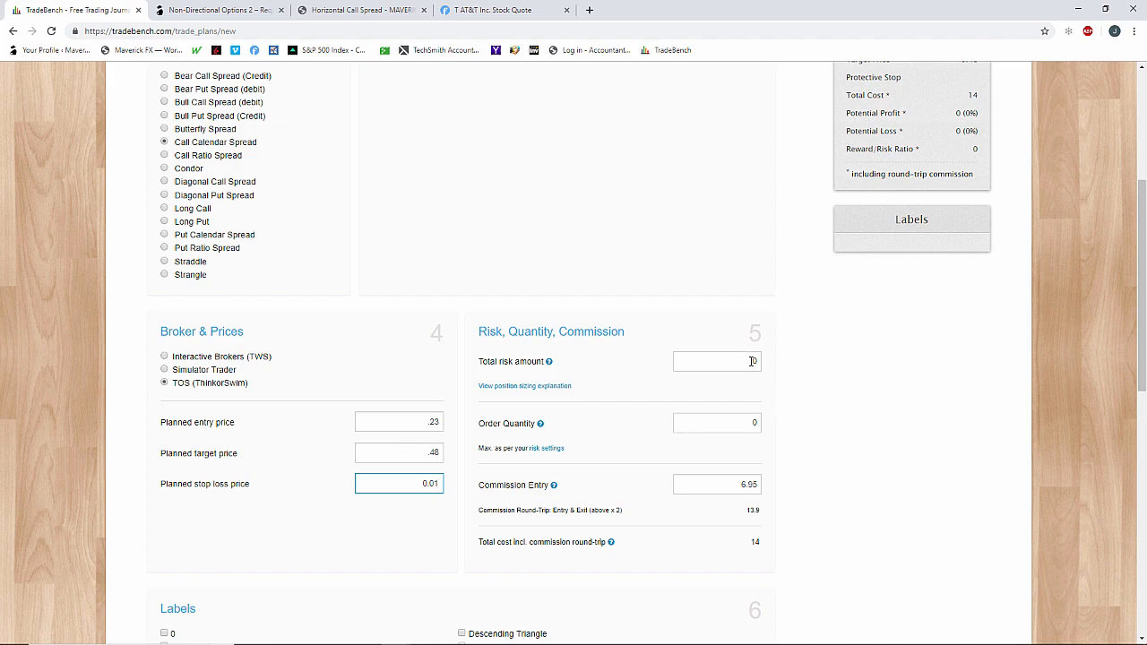
- Set the order quantity to 10 and dismiss the risk alerts
left_click(743, 422)
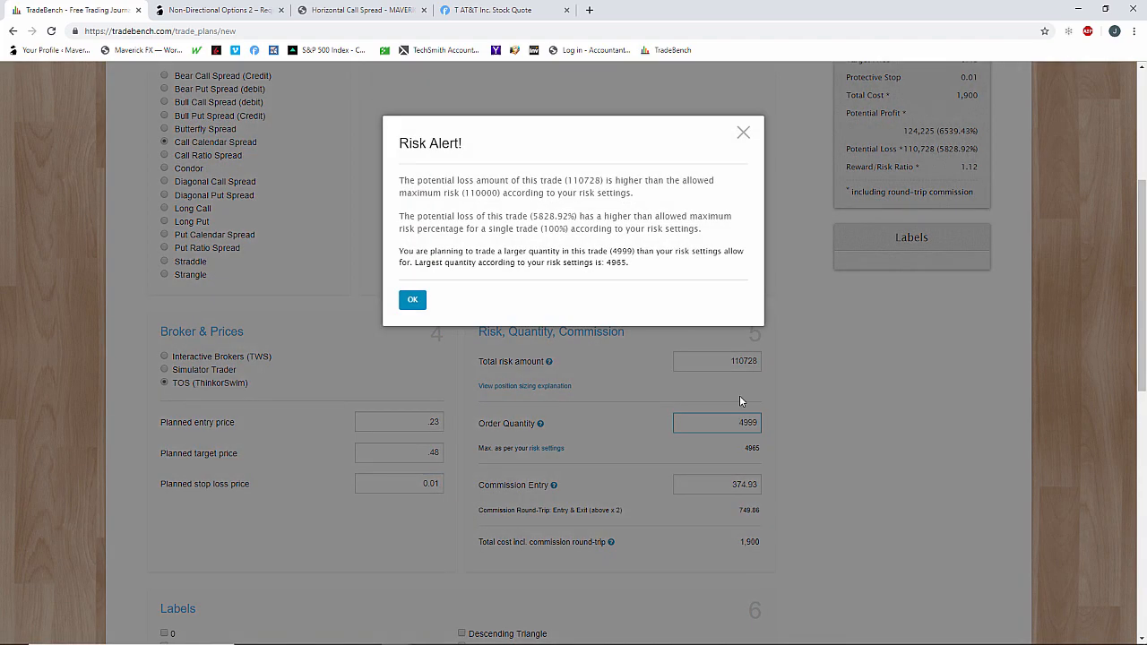
left_click(410, 302)
scroll(490, 377, "down", 5)
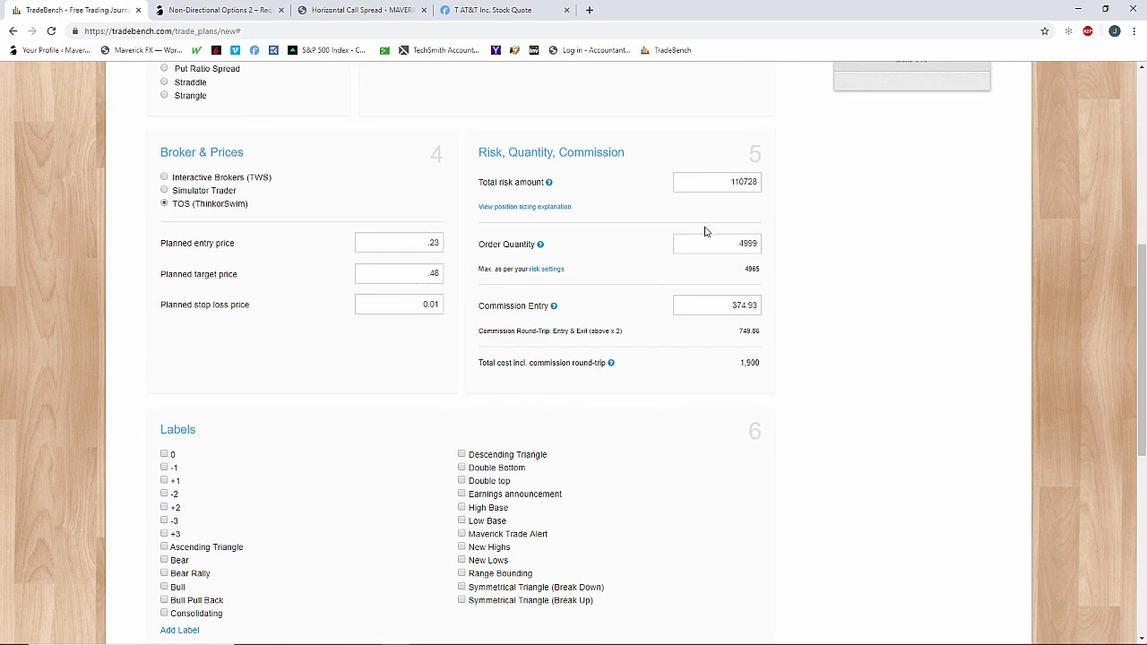
double_click(735, 241)
type("10")
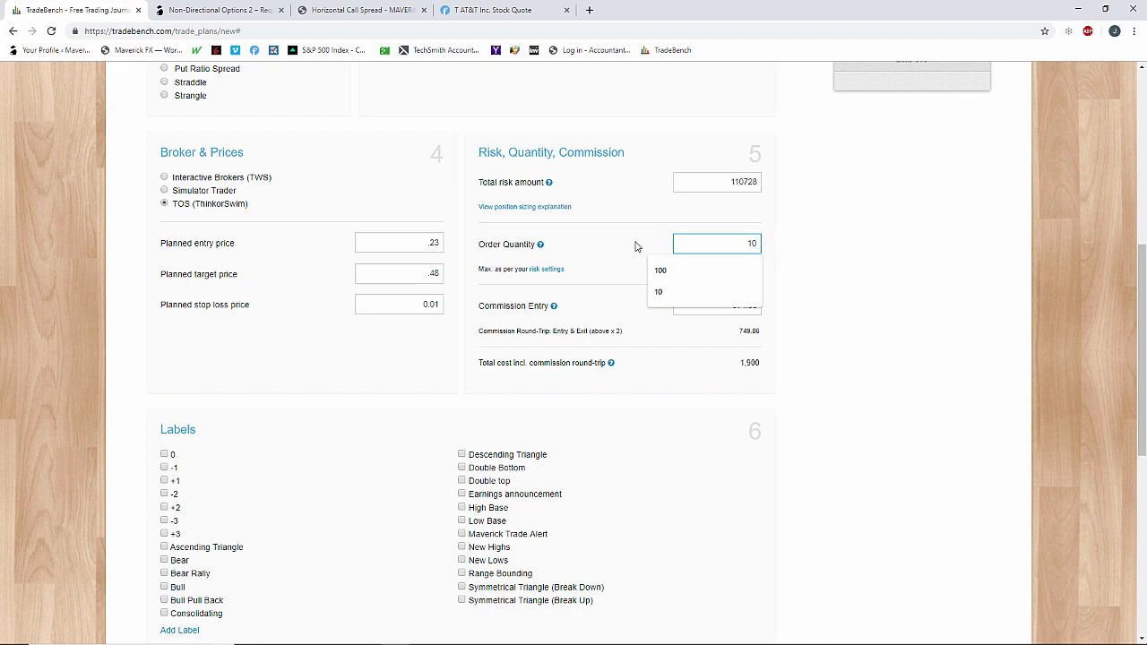
left_click(636, 247)
left_click(414, 230)
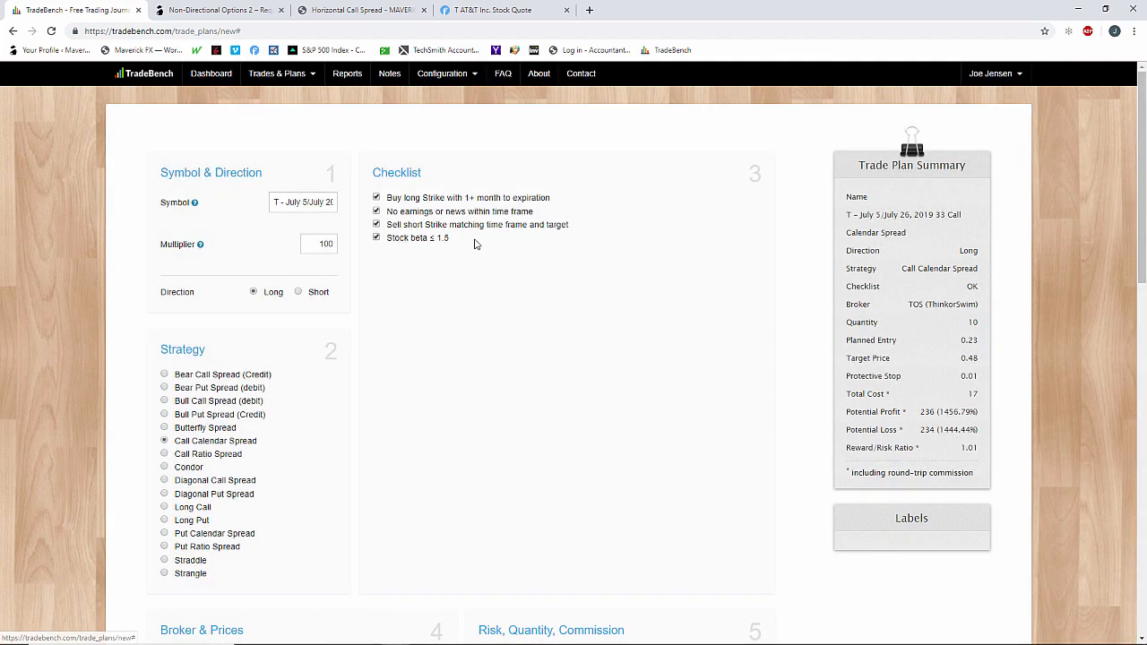
- Set the order quantity to 11 and dismiss the risk alert
scroll(559, 324, "down", 4)
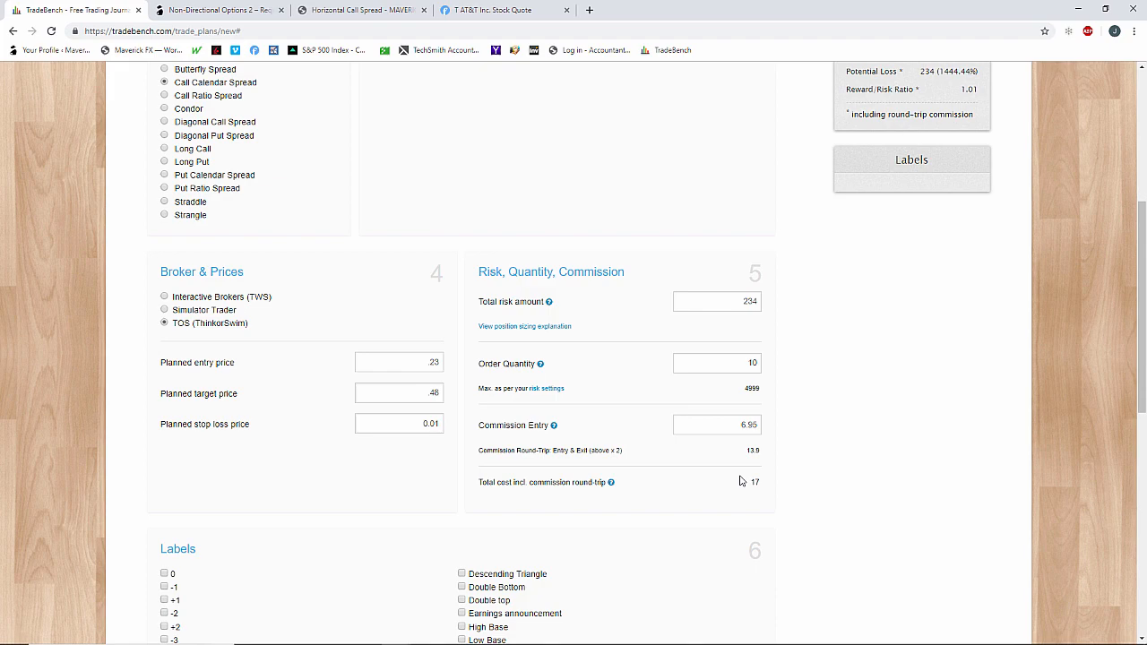
scroll(740, 481, "down", 1)
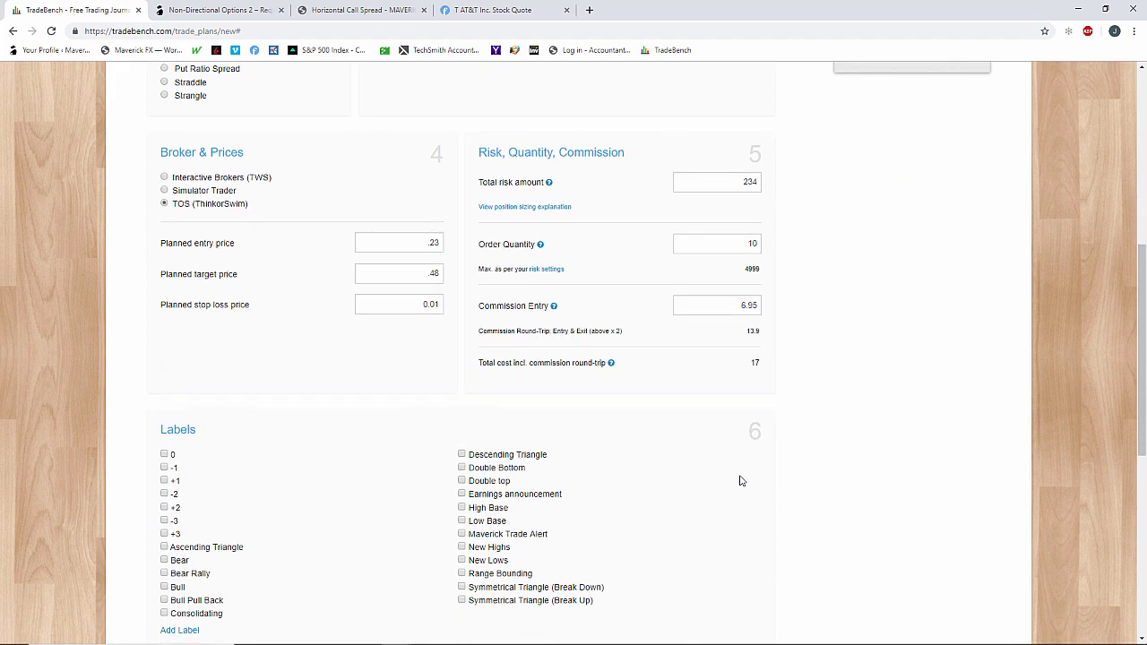
scroll(740, 481, "up", 2)
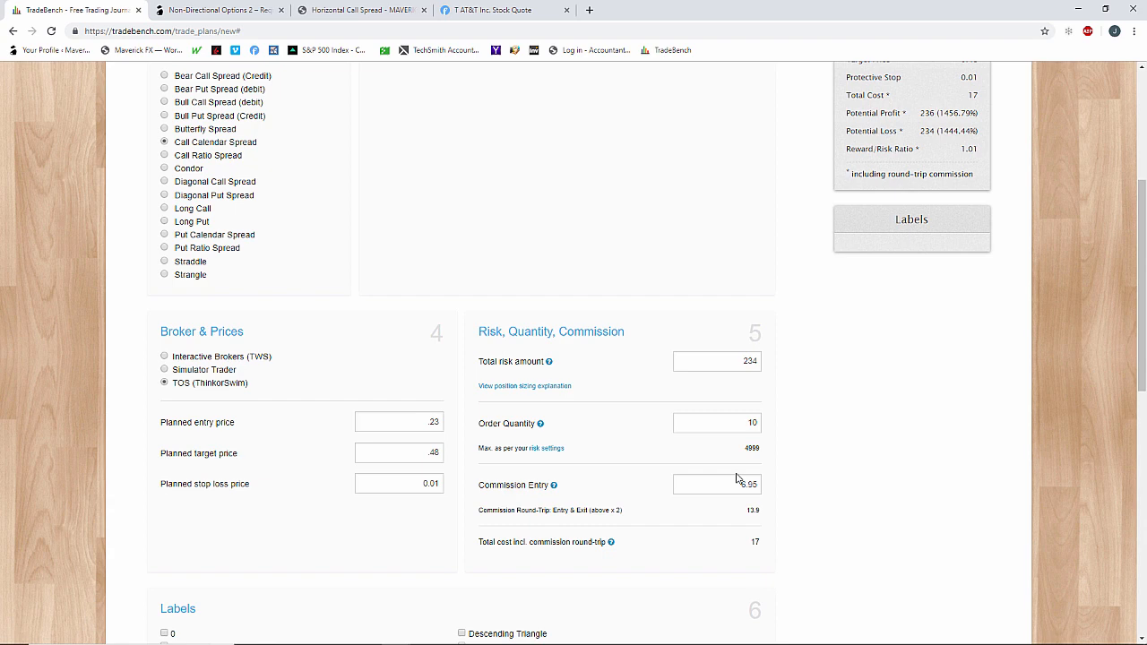
left_click(757, 424)
key("BackSpace")
key("BackSpace")
type("11")
left_click(654, 422)
left_click(412, 232)
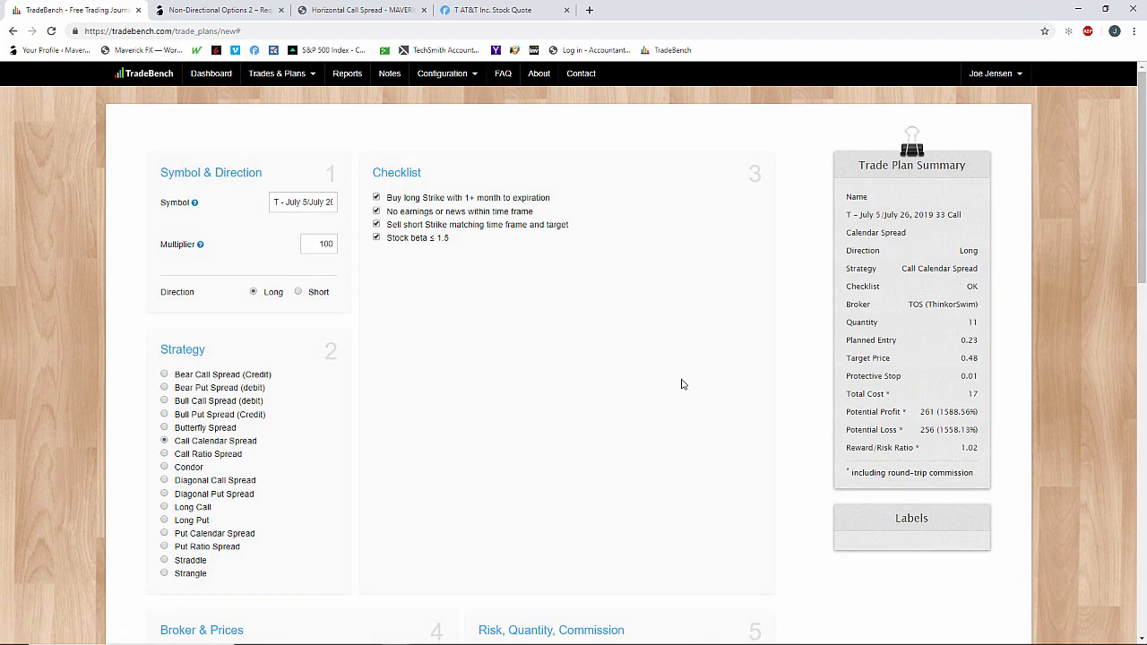
- Mark the labels 0, +1, Double top and Consolidating for the trade plan
scroll(690, 482, "down", 2)
scroll(690, 483, "down", 1)
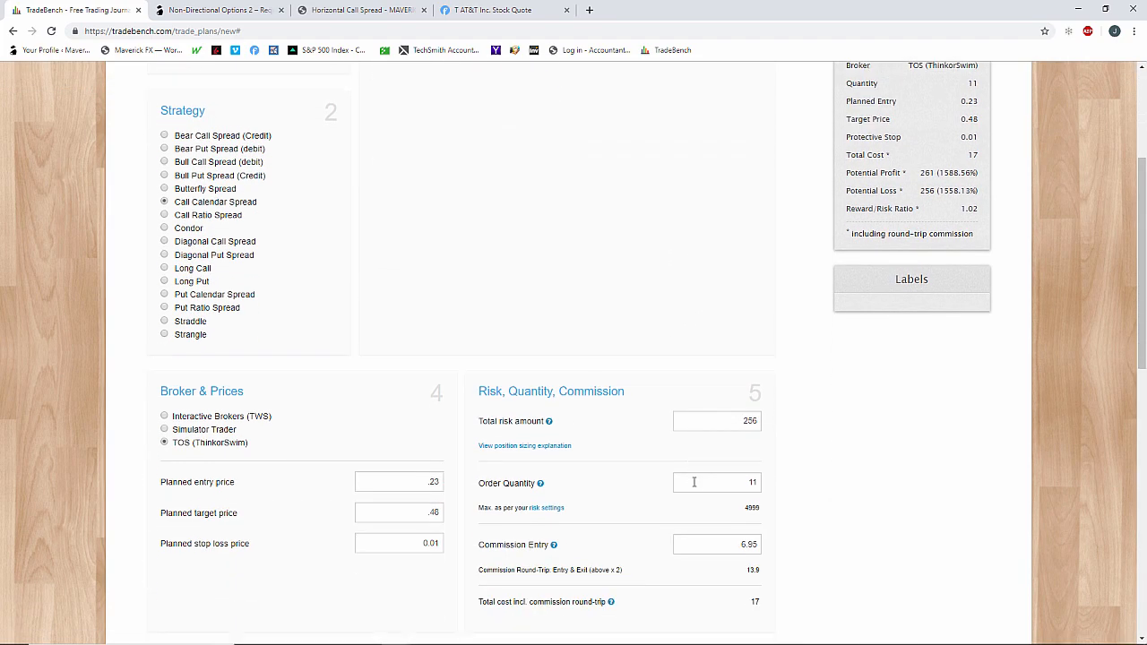
scroll(796, 529, "down", 1)
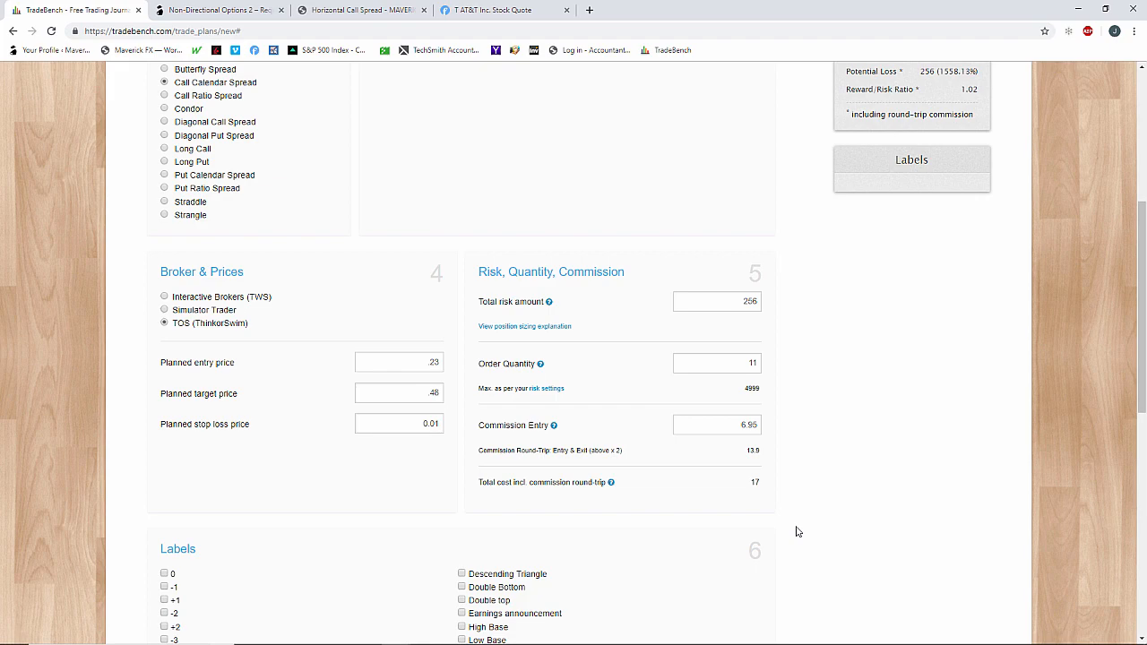
scroll(798, 532, "down", 1)
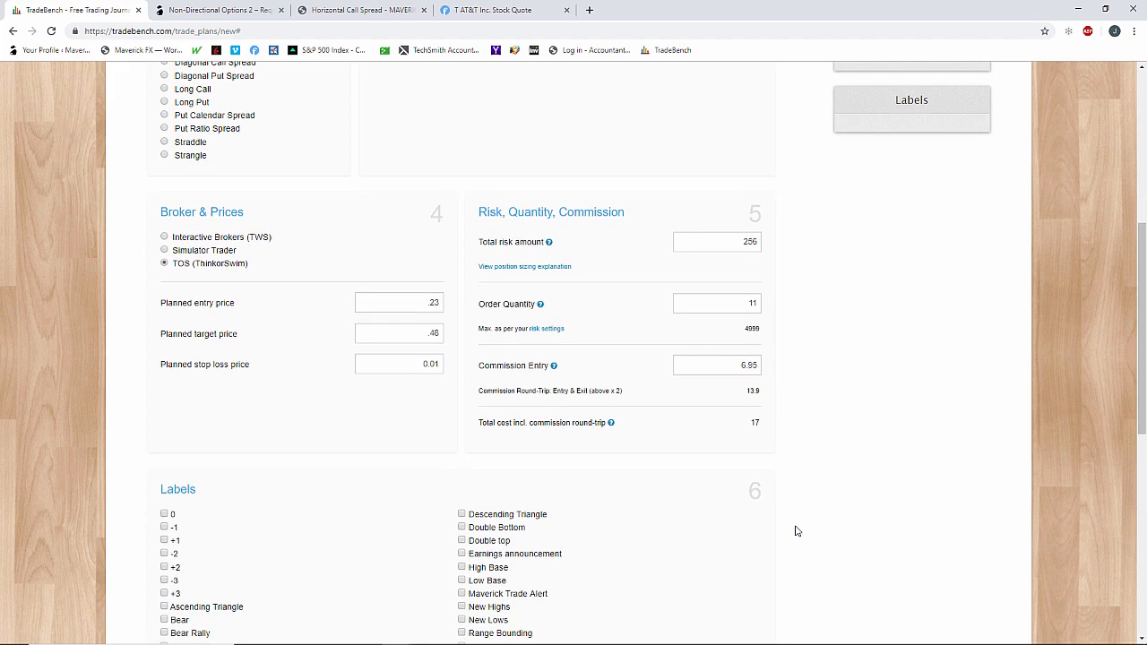
scroll(796, 531, "down", 2)
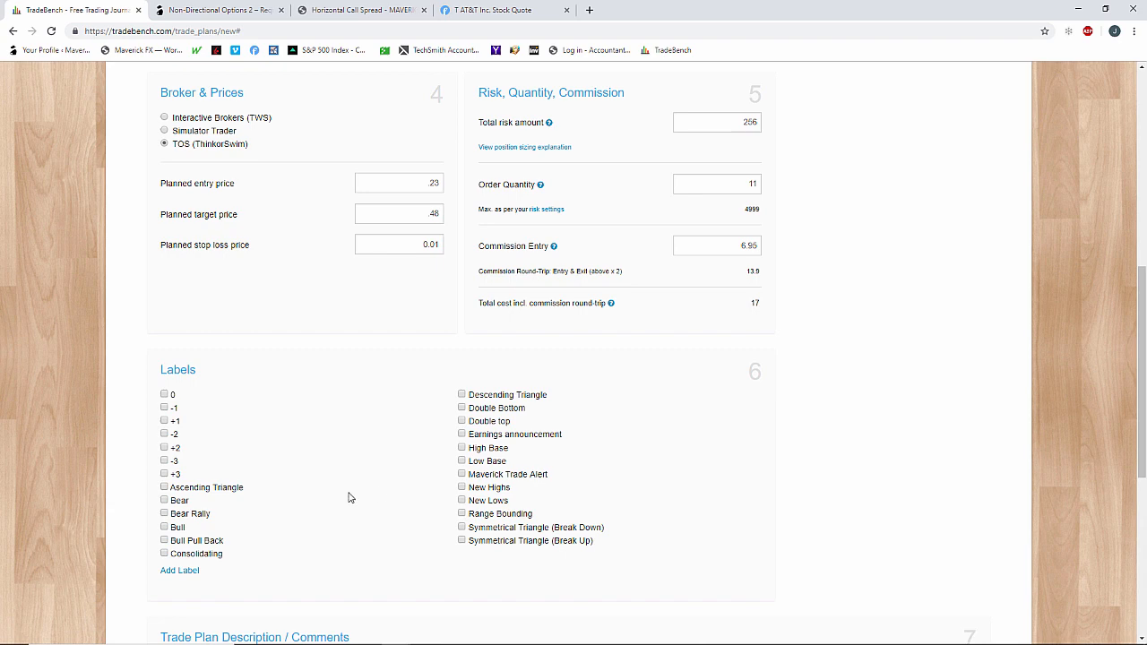
left_click(165, 395)
left_click(165, 420)
left_click(462, 421)
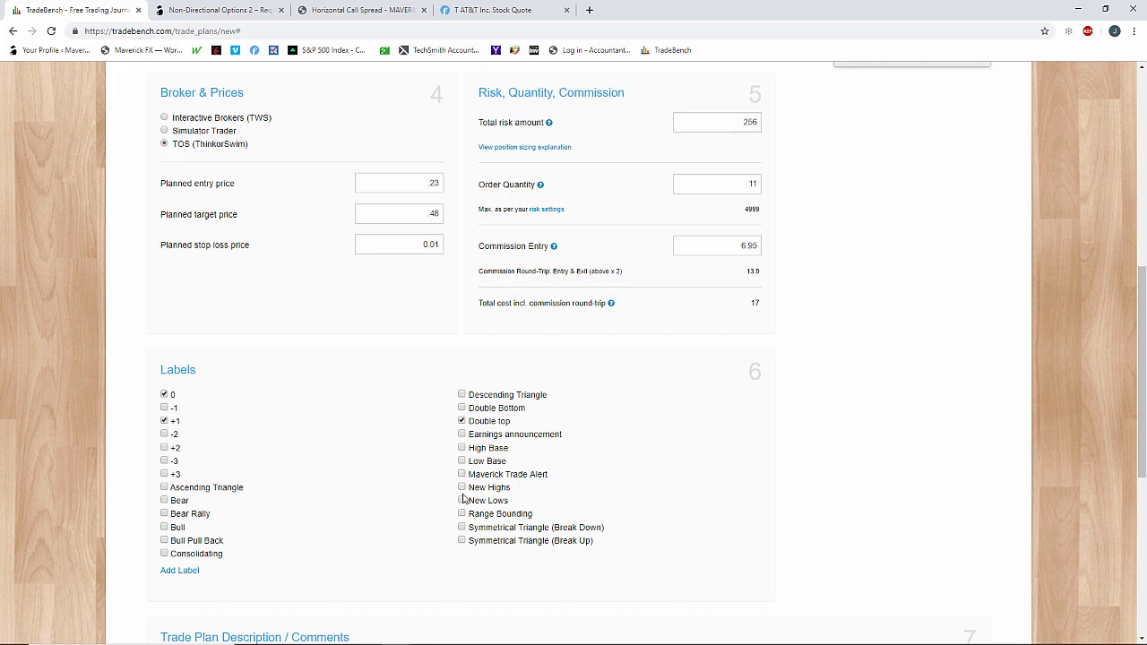
left_click(164, 554)
- Clear all of the template text from the trade plan description and comments
scroll(626, 530, "down", 1)
scroll(626, 530, "down", 3)
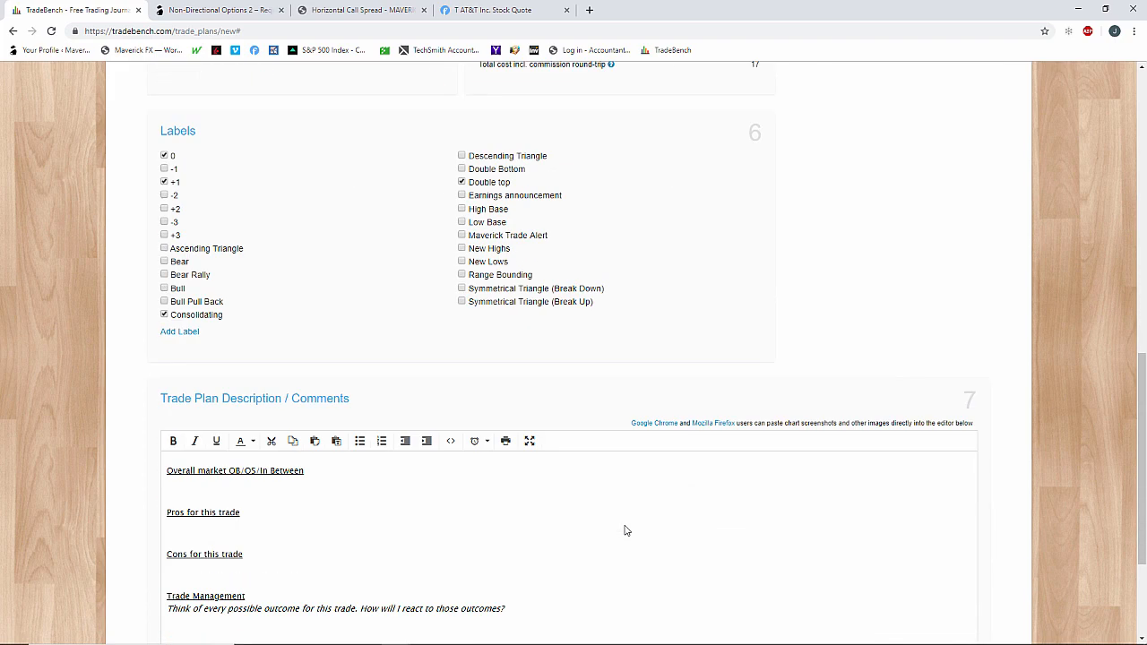
left_click_drag(168, 470, 664, 629)
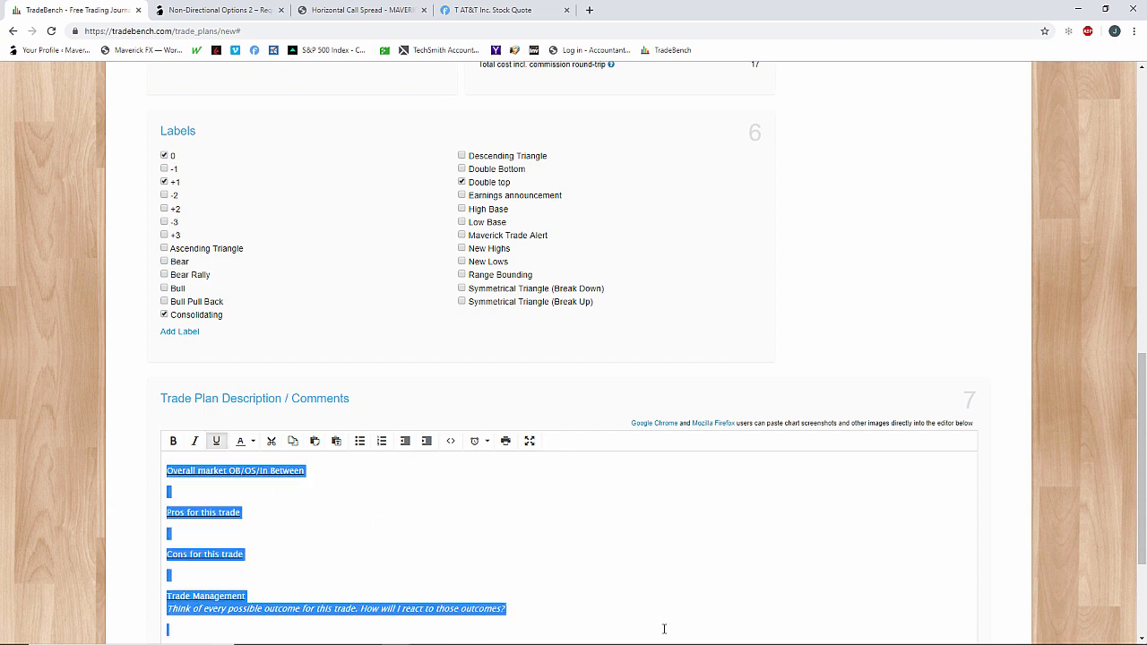
key("Delete")
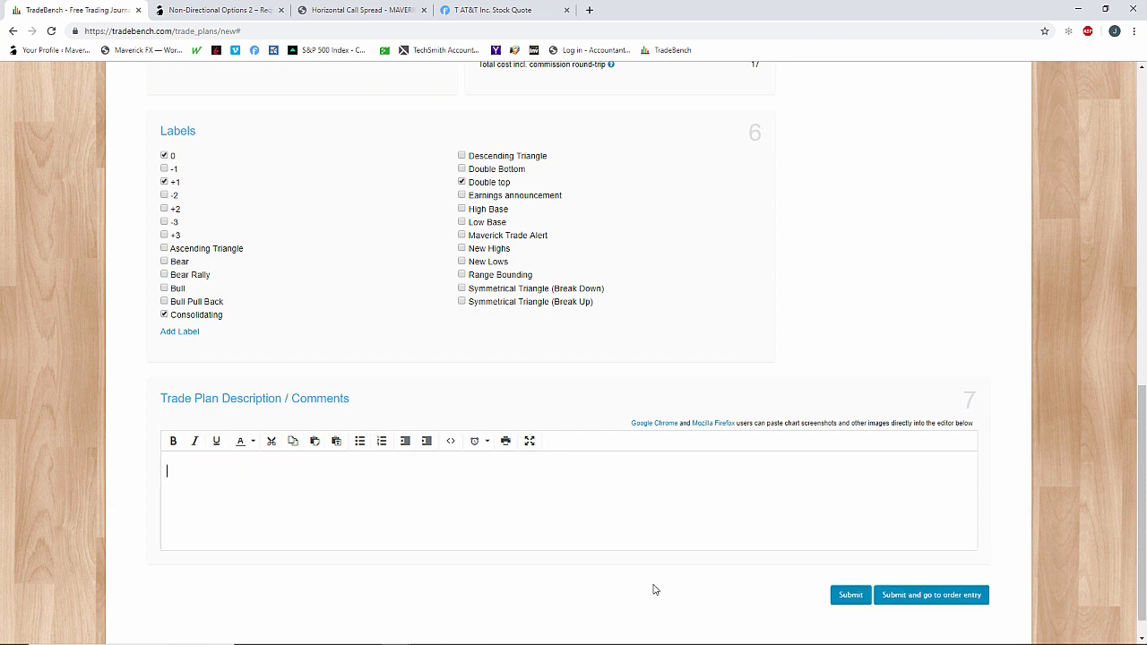
- Copy the daily AT&T chart image from Finviz and paste it into the TradeBench plan description
left_click(491, 12)
right_click(507, 239)
left_click(524, 275)
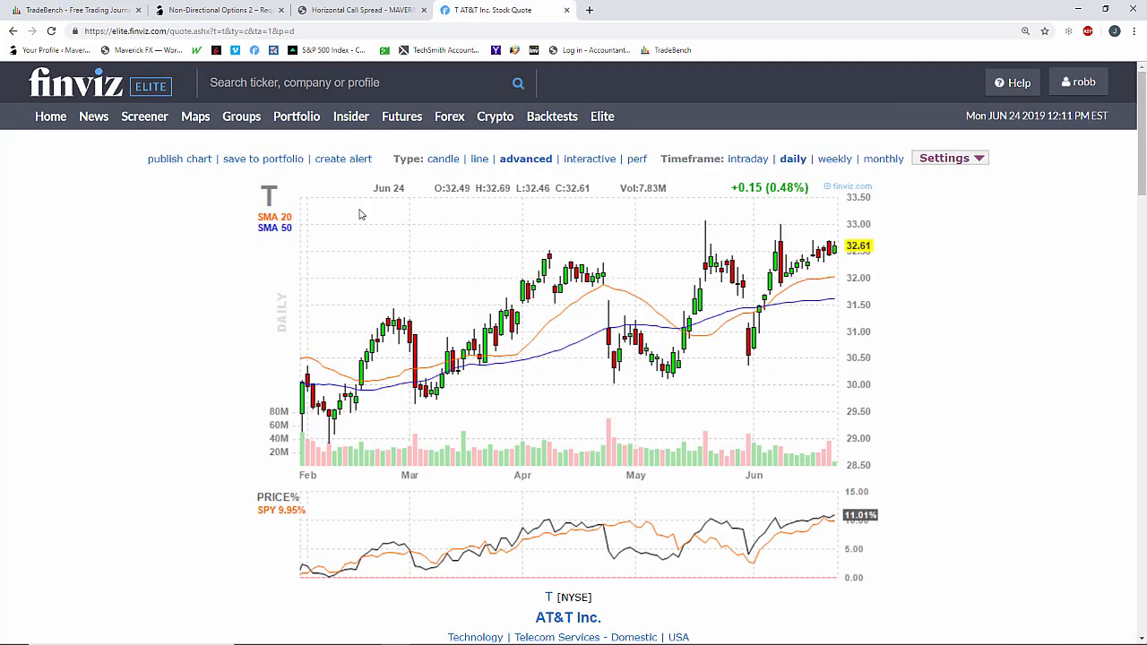
left_click(107, 18)
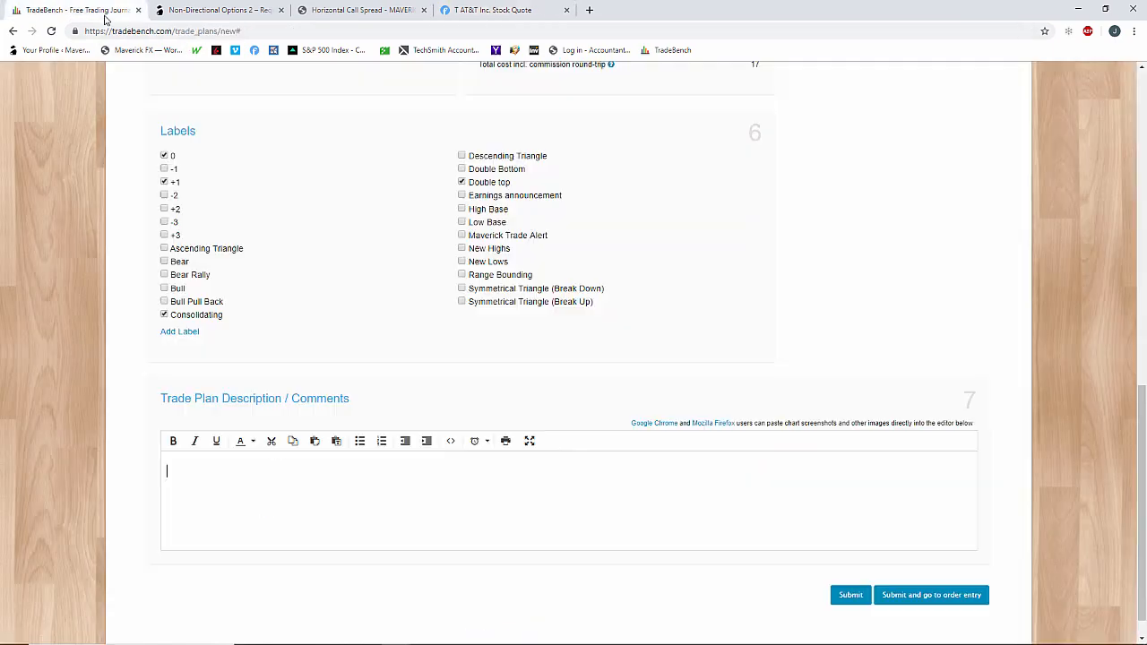
left_click(301, 465)
key("ctrl+v")
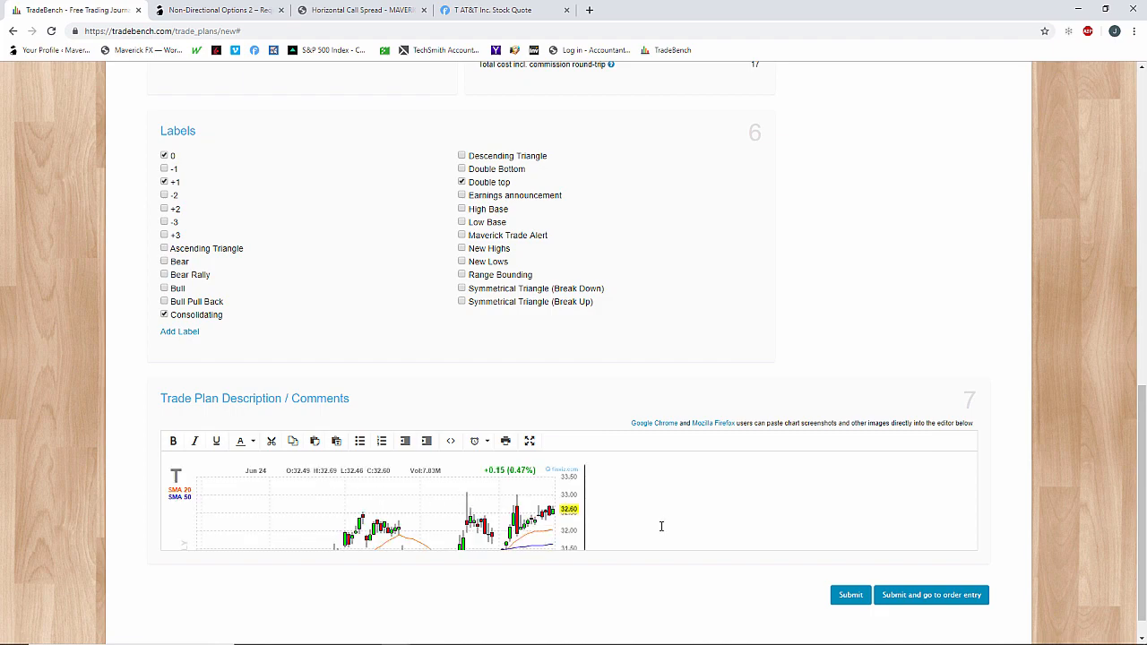
- Add the note "target at 33 before July 5th" below the chart and submit the trade plan
scroll(670, 509, "down", 1)
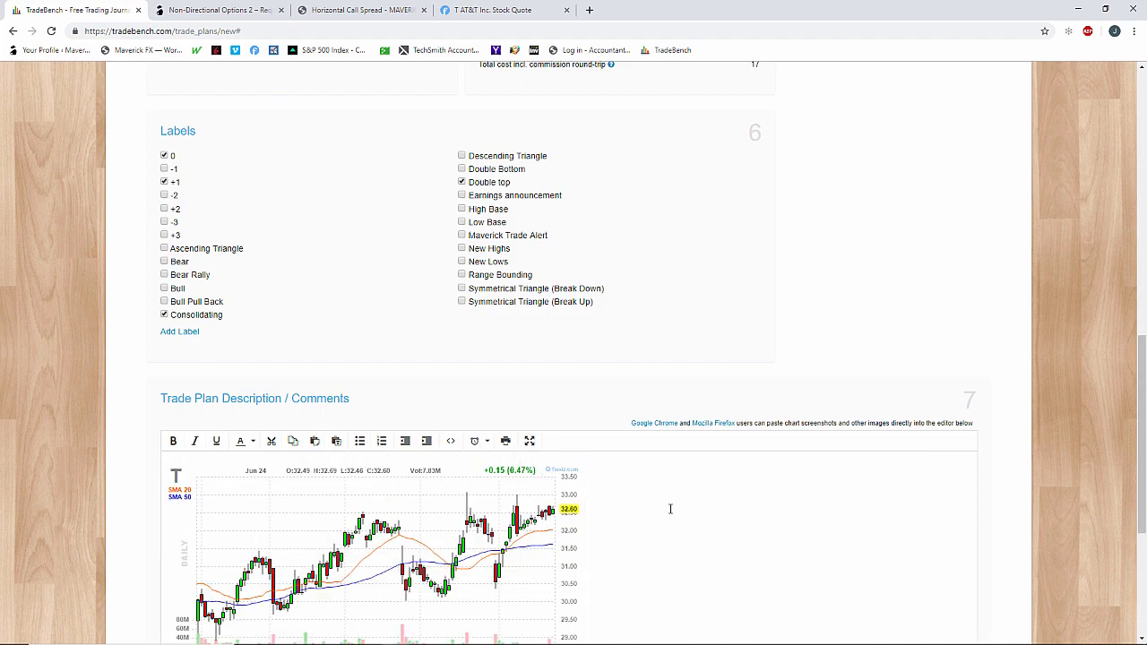
scroll(673, 511, "down", 2)
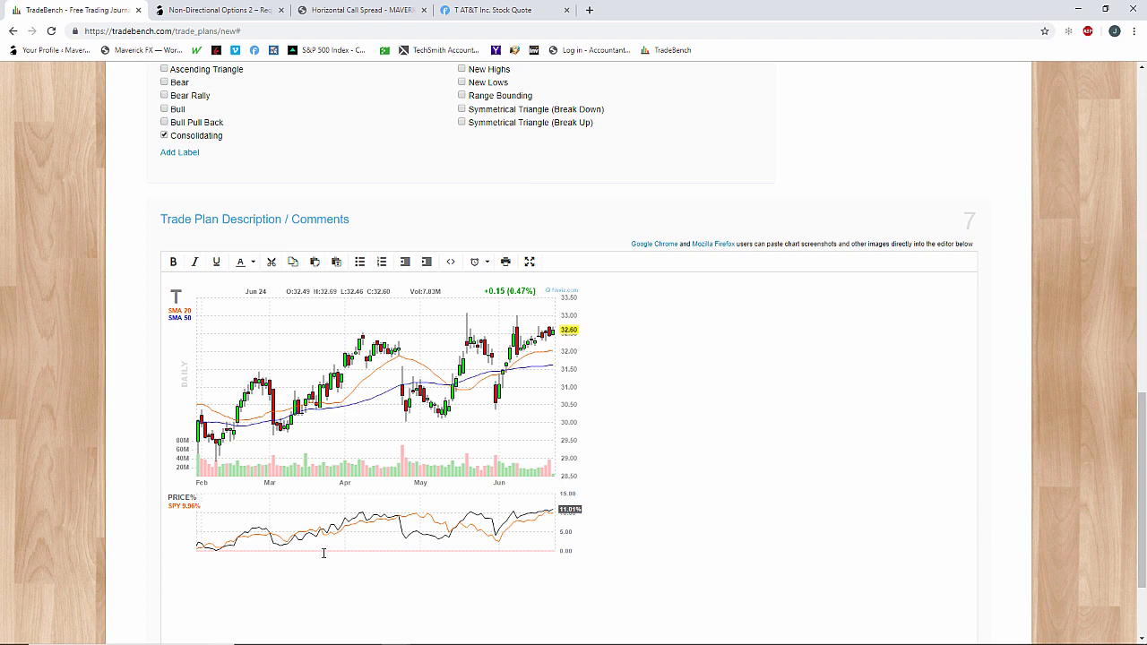
type("target at 33 before July 5th")
scroll(309, 587, "down", 2)
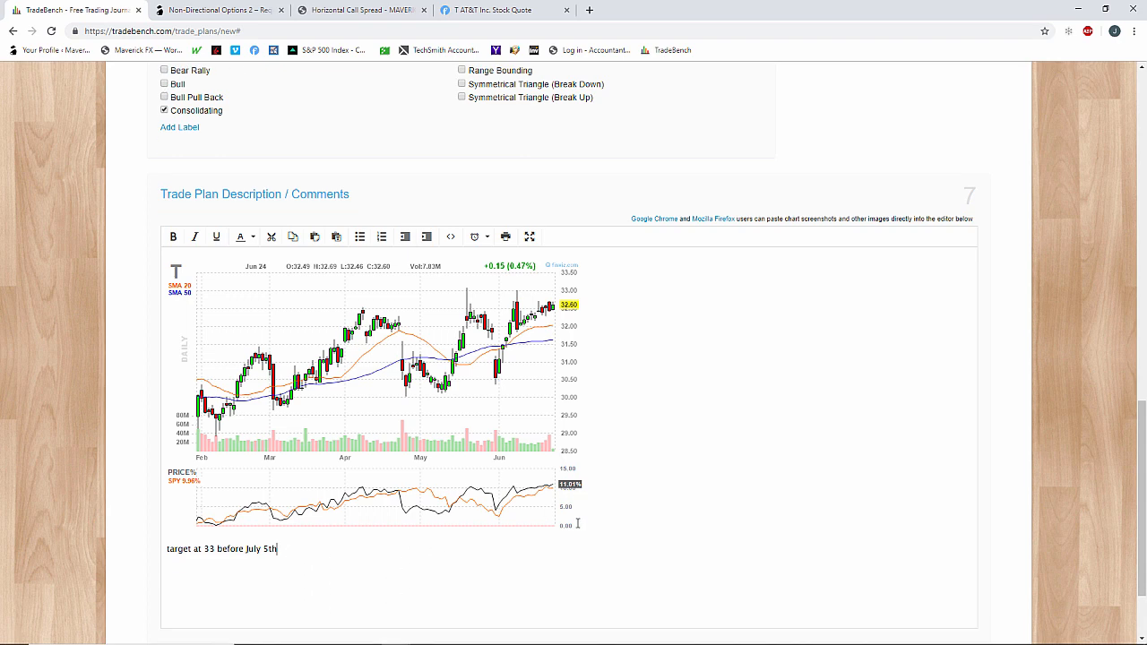
left_click(850, 581)
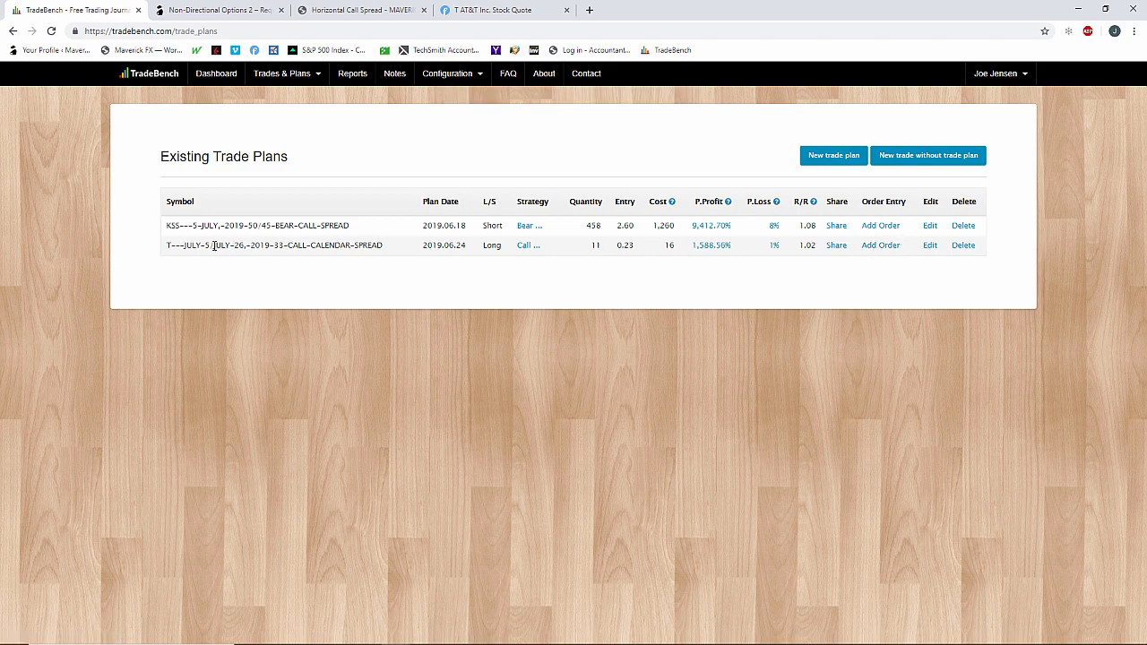
- Delete the KSS 50/45 bear call spread plan and start an entry order for the T calendar spread plan
left_click(963, 227)
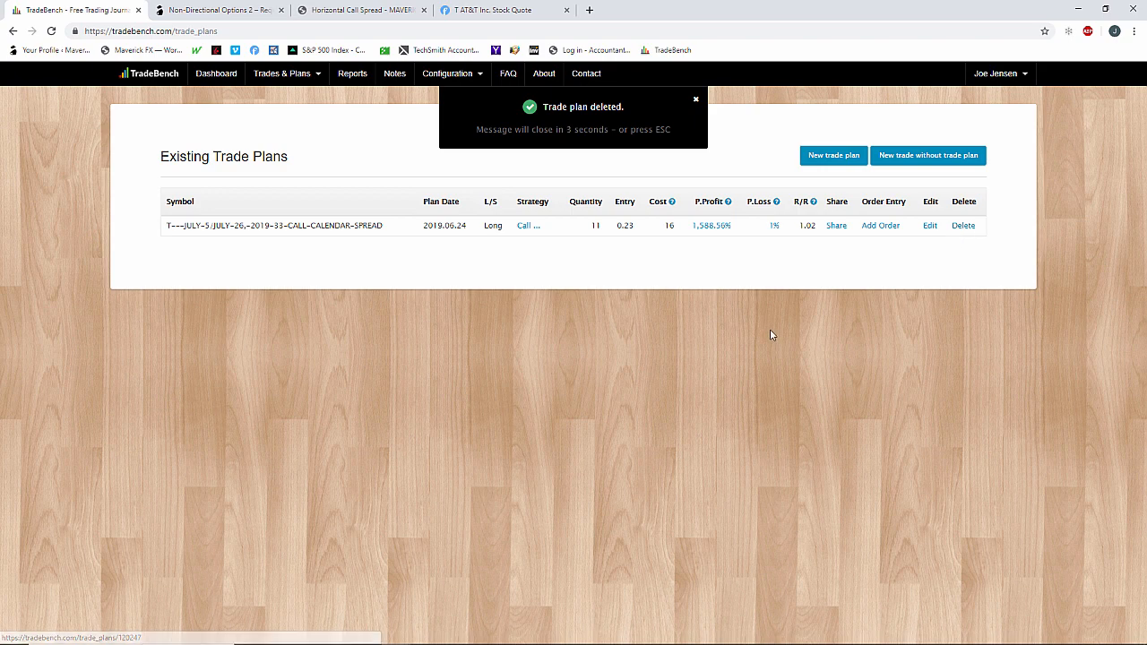
left_click(873, 227)
left_click(491, 292)
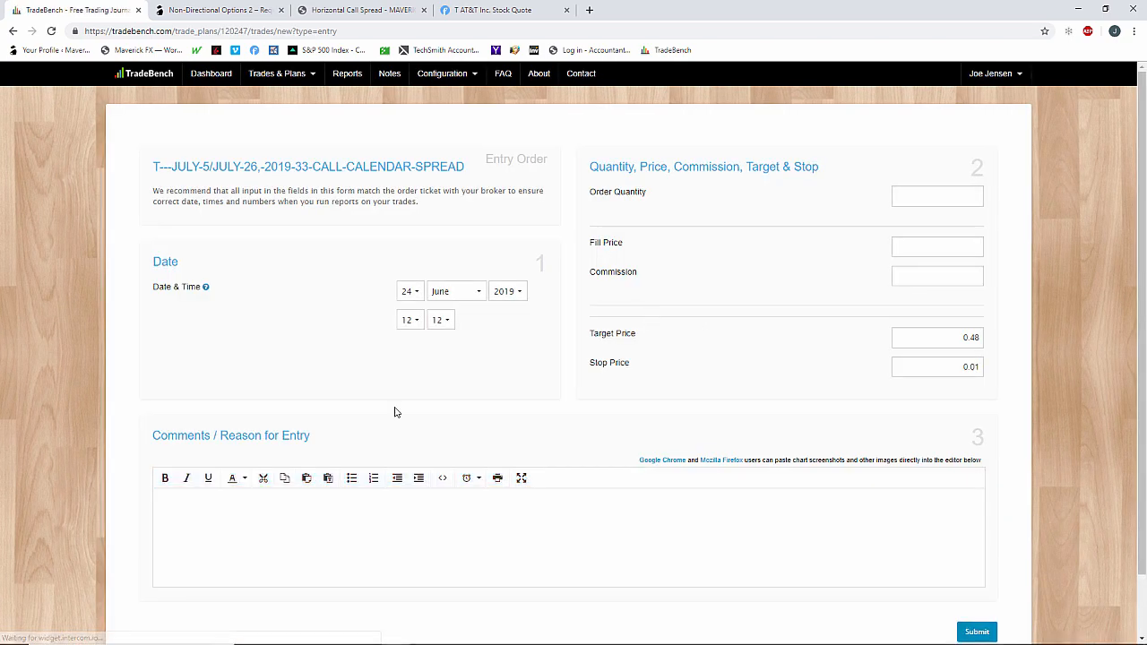
- Set the entry order's quantity to 11 and its fill price to .23
left_click(924, 197)
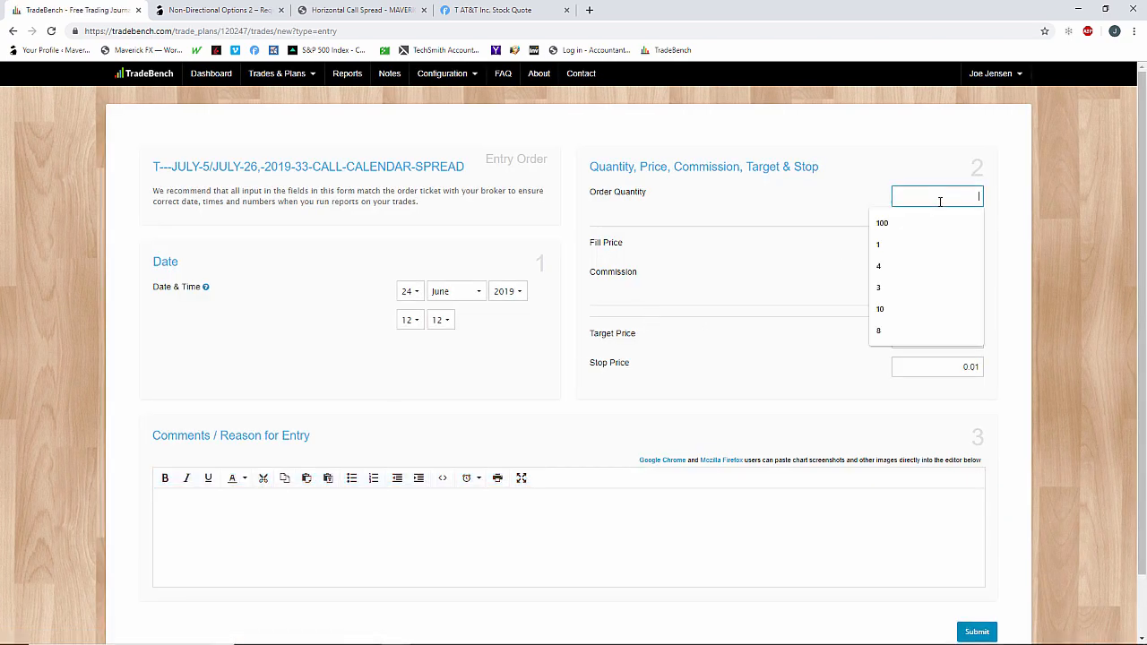
type("11")
left_click(920, 248)
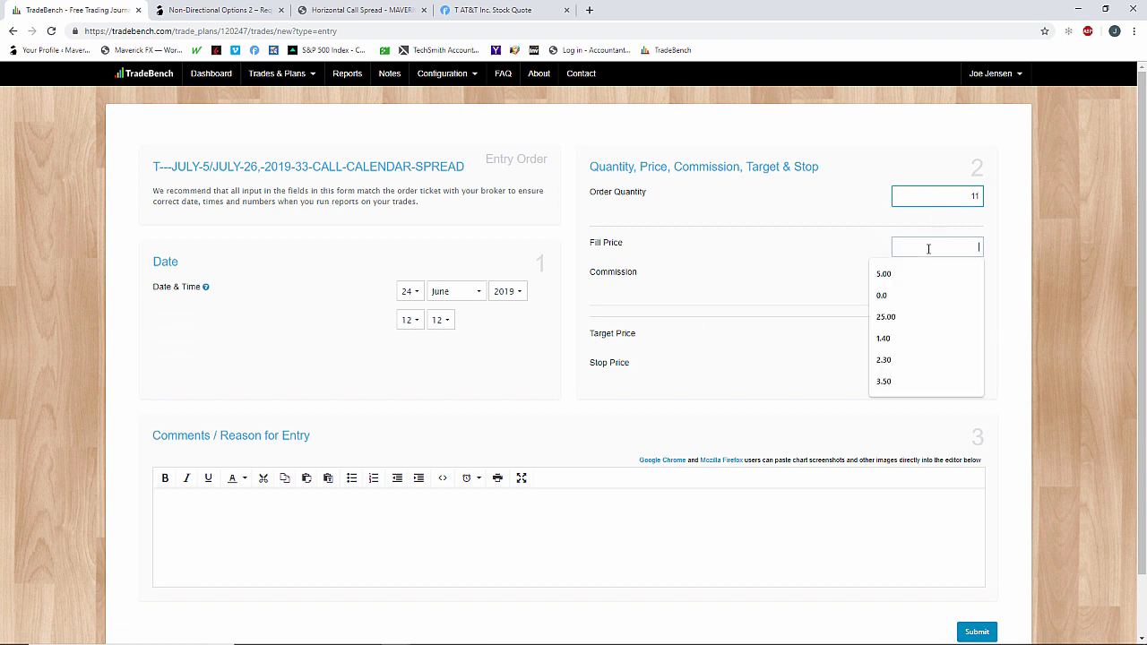
type(".23")
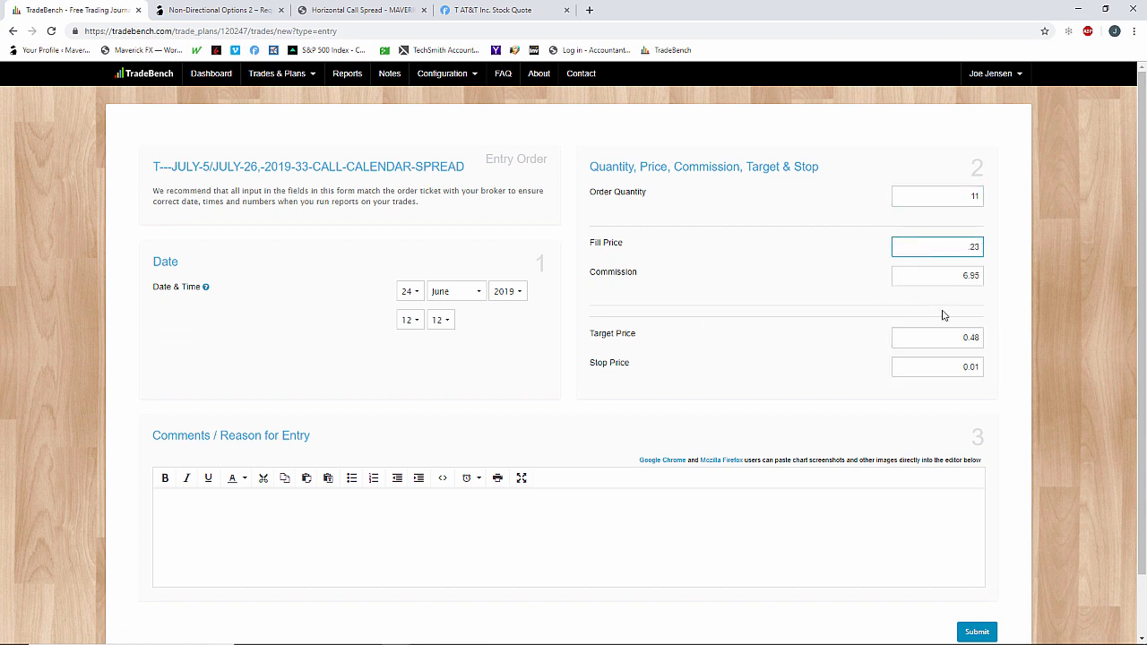
- Enter "I add 1 contract for a place holder to note management and adjustments" as the reason for entry and submit the order
left_click(466, 510)
type("I add 1 contract for a plac")
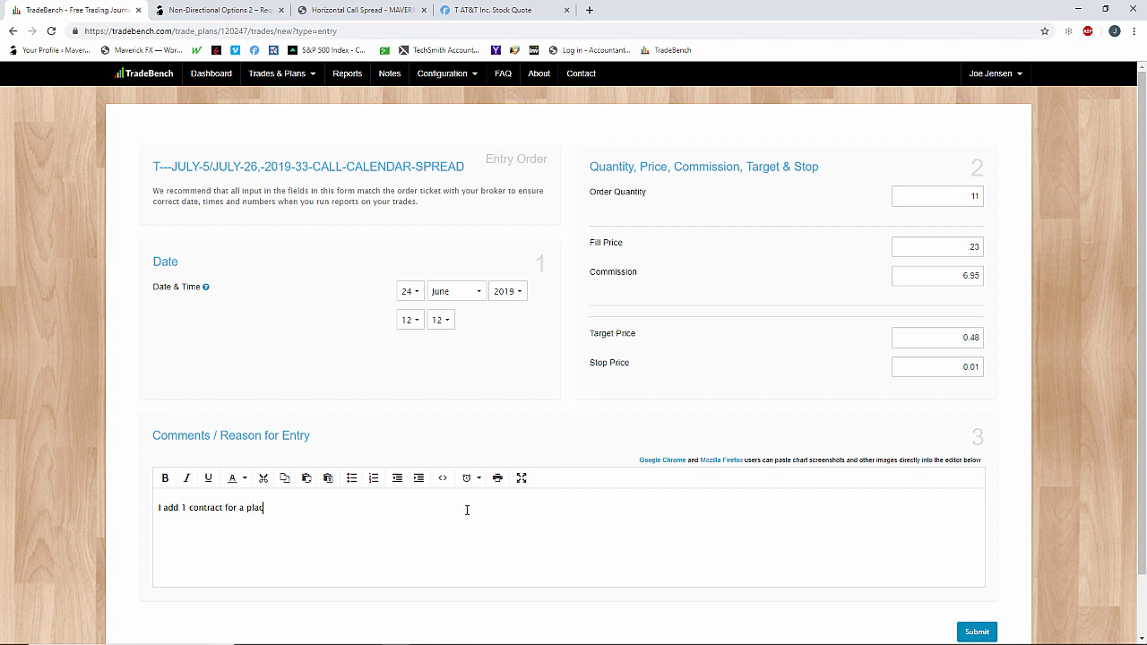
type("e holder to note managemetn")
key("BackSpace")
type("n")
key("BackSpace")
type("nt and adjustments")
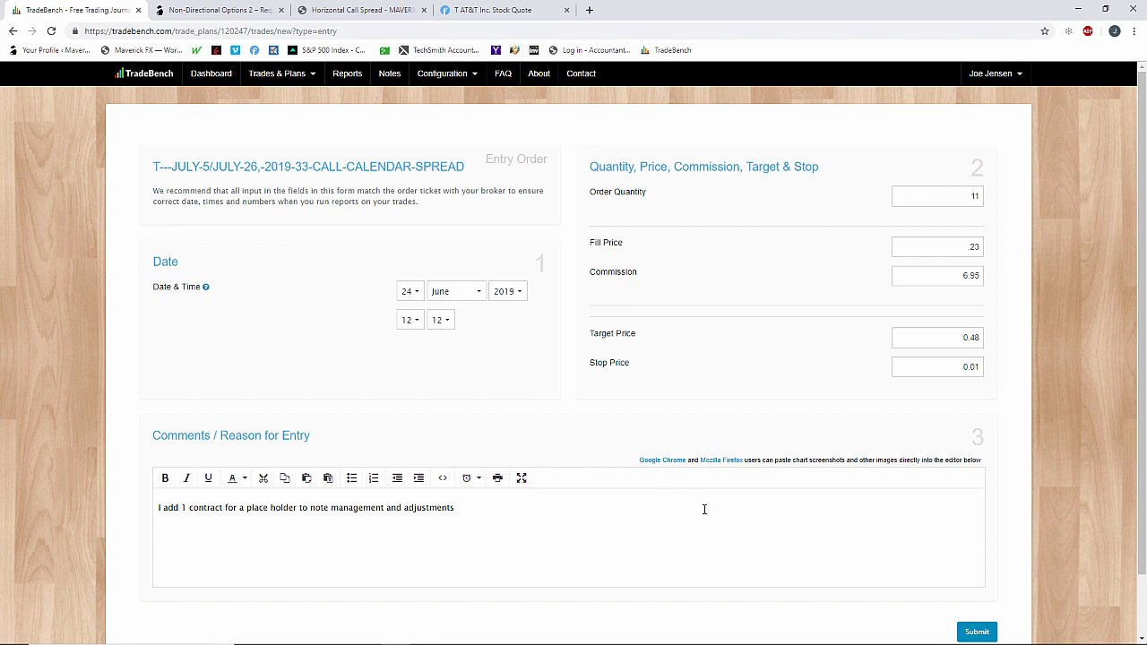
scroll(701, 503, "down", 1)
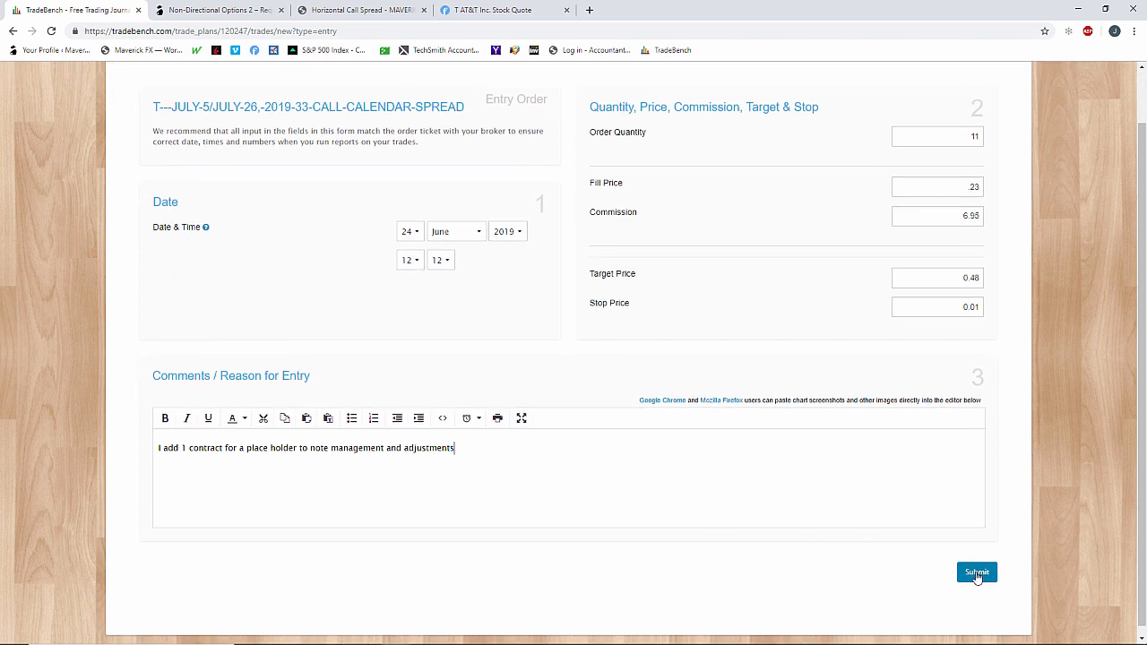
left_click(976, 574)
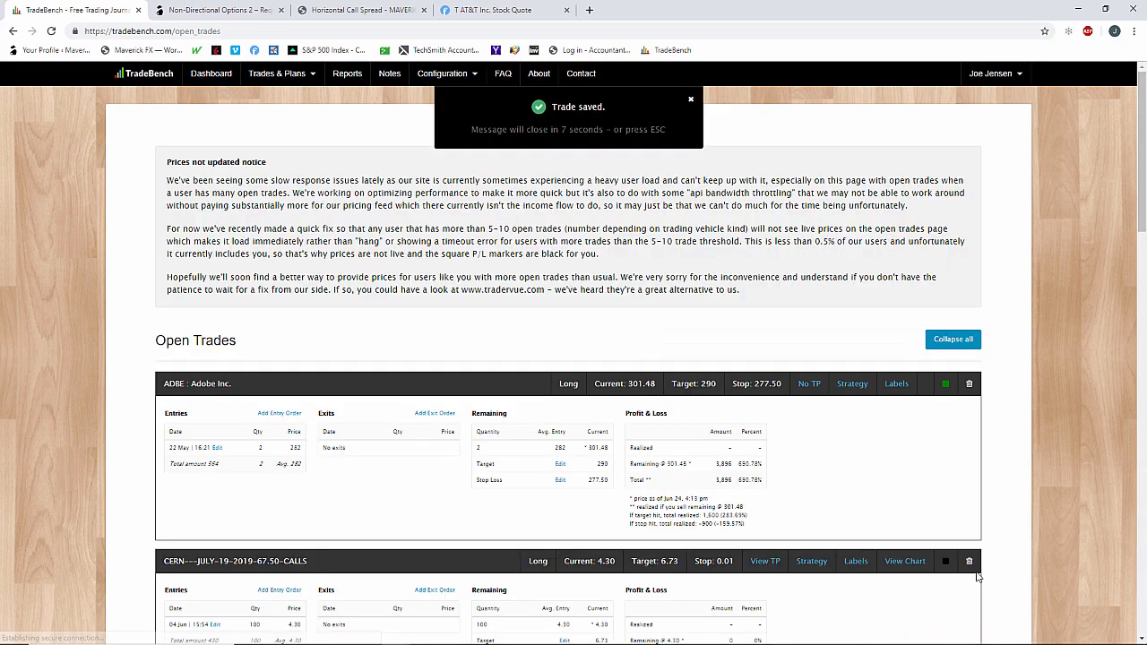
- Start an exit order for the T July 5/July 26, 2019 33 call calendar spread with an order quantity of 1
scroll(415, 565, "down", 3)
scroll(415, 564, "down", 7)
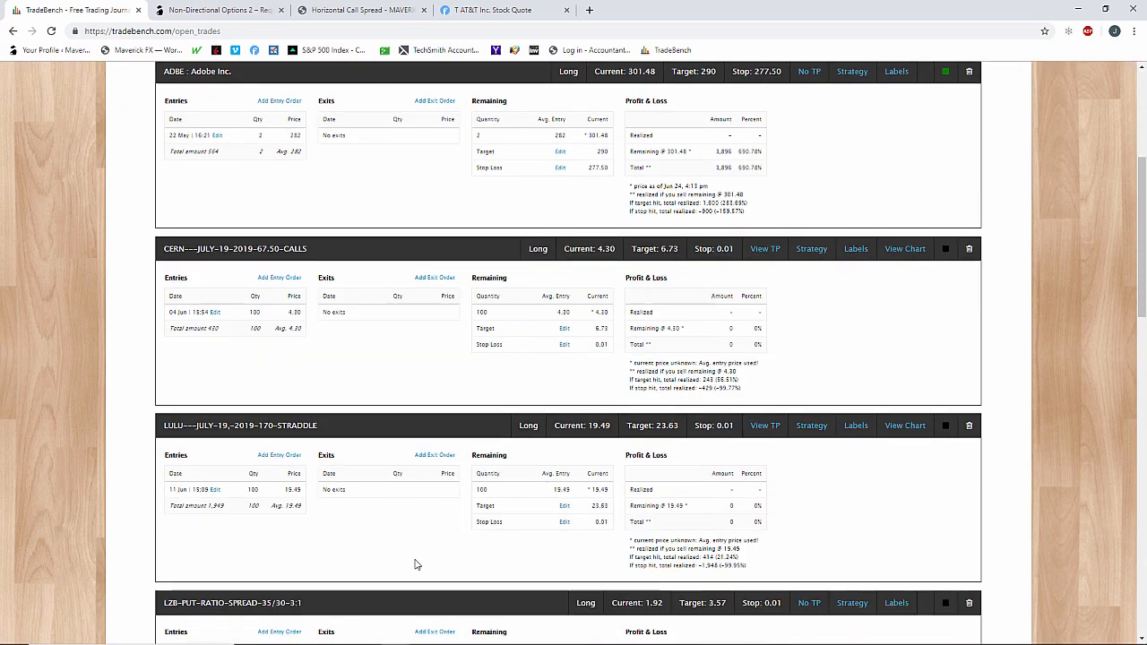
scroll(415, 565, "down", 7)
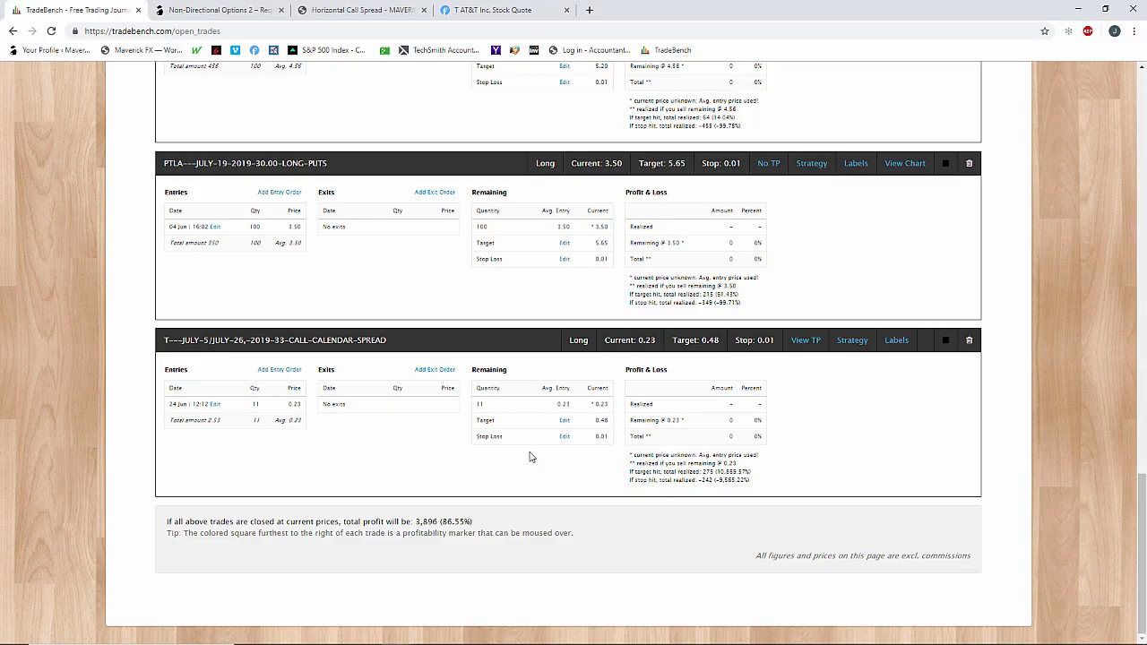
left_click(434, 373)
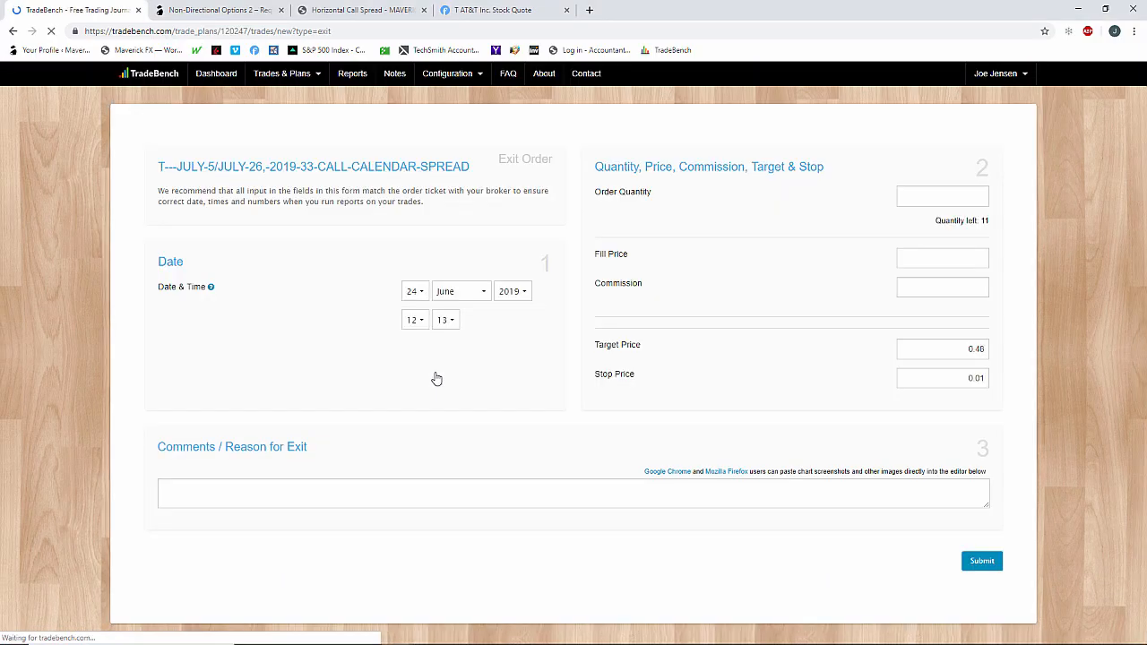
left_click(939, 195)
type("1")
left_click(802, 241)
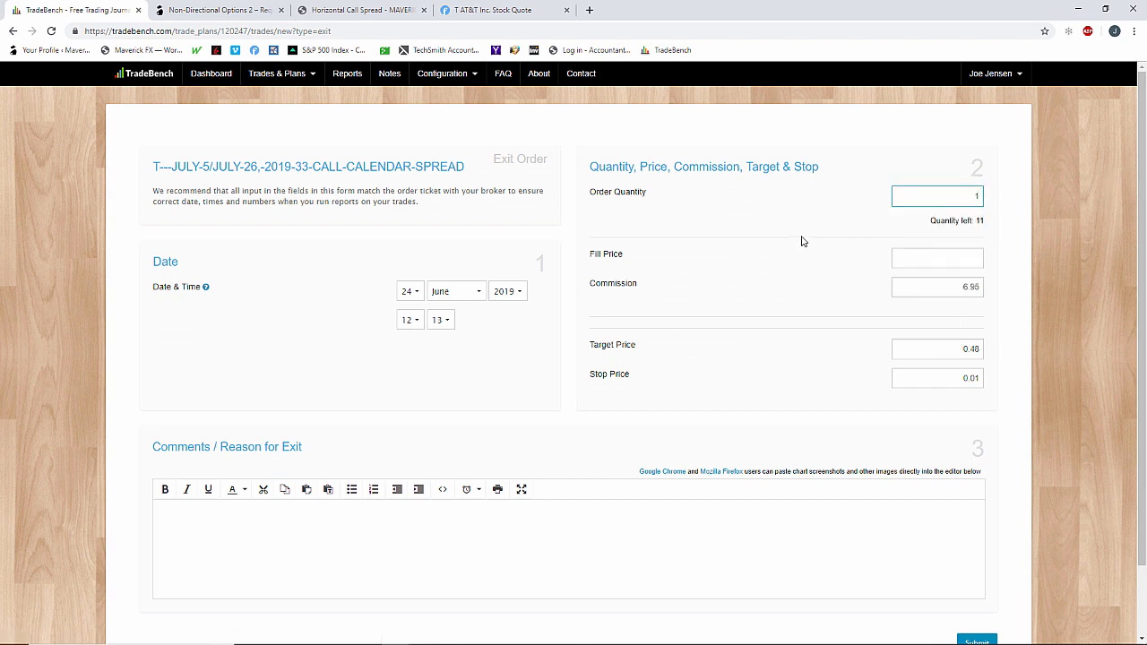
- Set the exit order's fill price to .23
left_click(938, 253)
type("23")
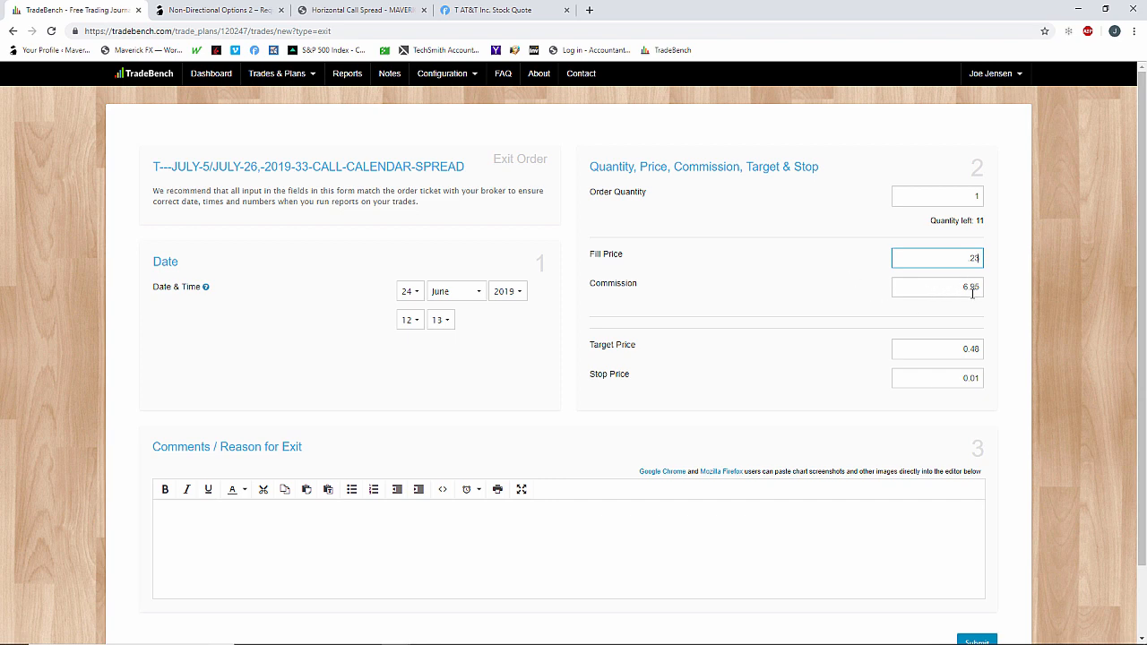
left_click(548, 513)
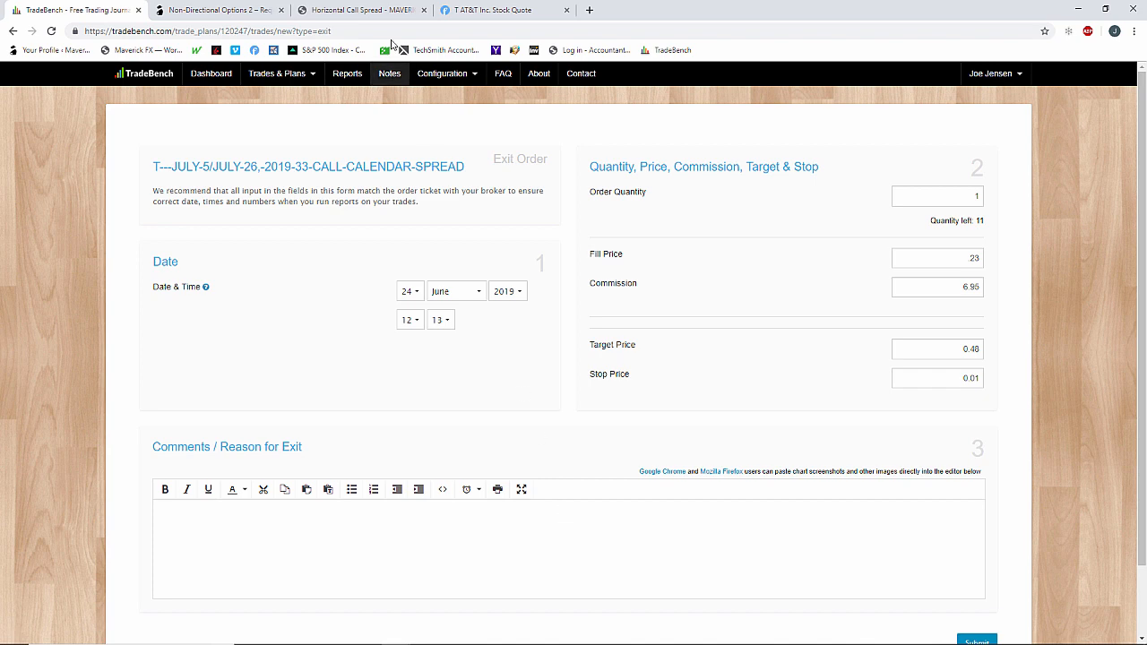
- Check the T calendar's risk profile in thinkorswim, return to TradeBench and set the exit order's fill price to .13
left_click(117, 635)
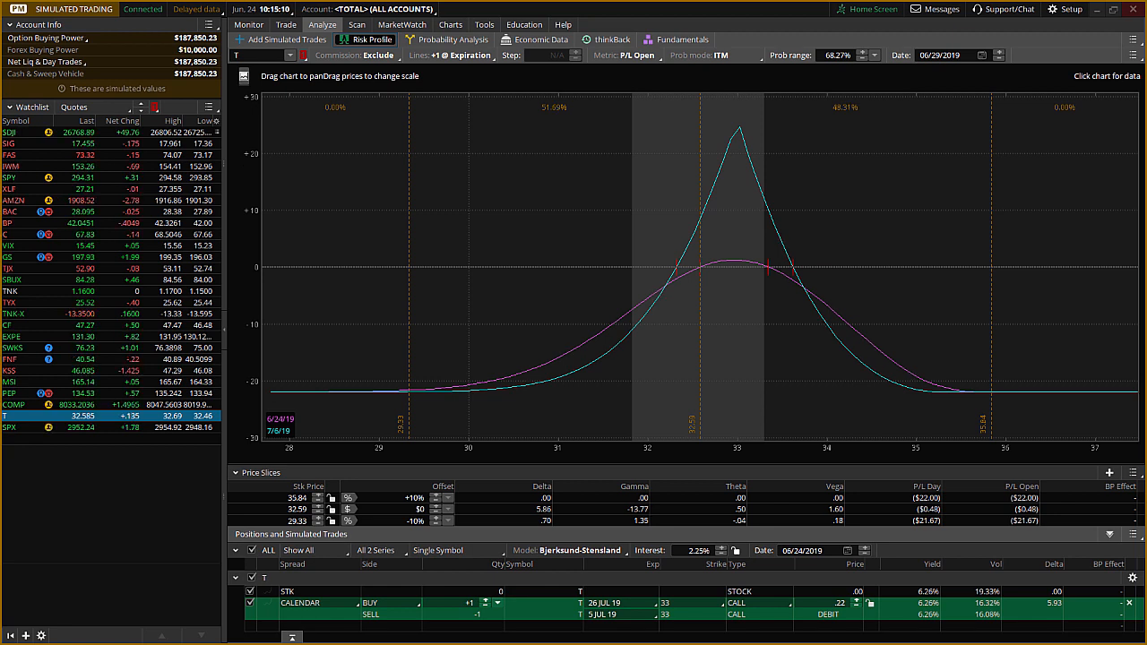
left_click(1098, 11)
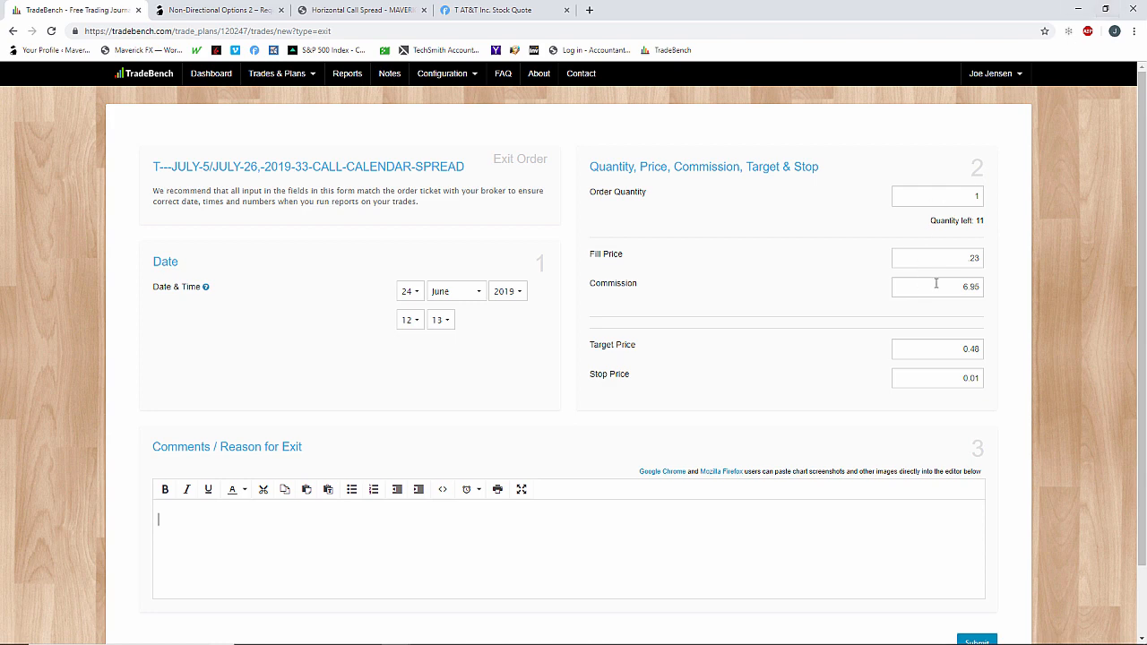
double_click(966, 263)
type(".13")
left_click(963, 259)
key("Delete")
- Enter "Had to buy back before expirtation for .10, still holding the longer term" as the reason for exit and submit the order
left_click(572, 519)
type("Ho")
key("BackSpace")
type("ad to buy back b")
key("BackSpace")
type("before expri")
key("BackSpace")
key("BackSpace")
type("irtation for")
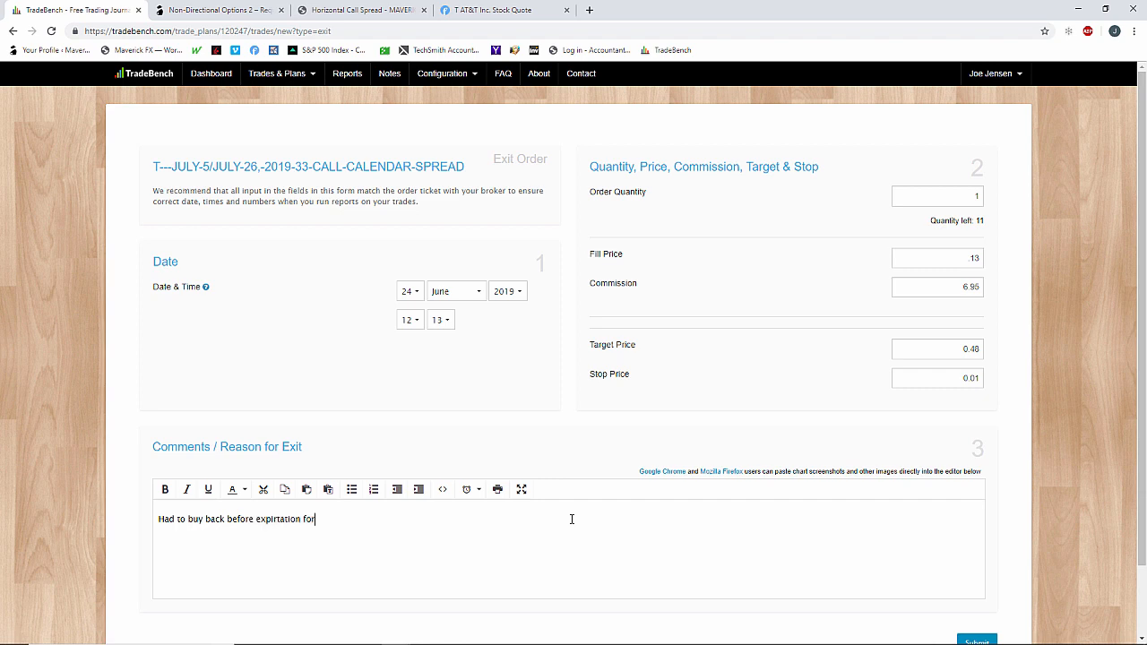
type(" .10, still holde")
type("ng the longer term")
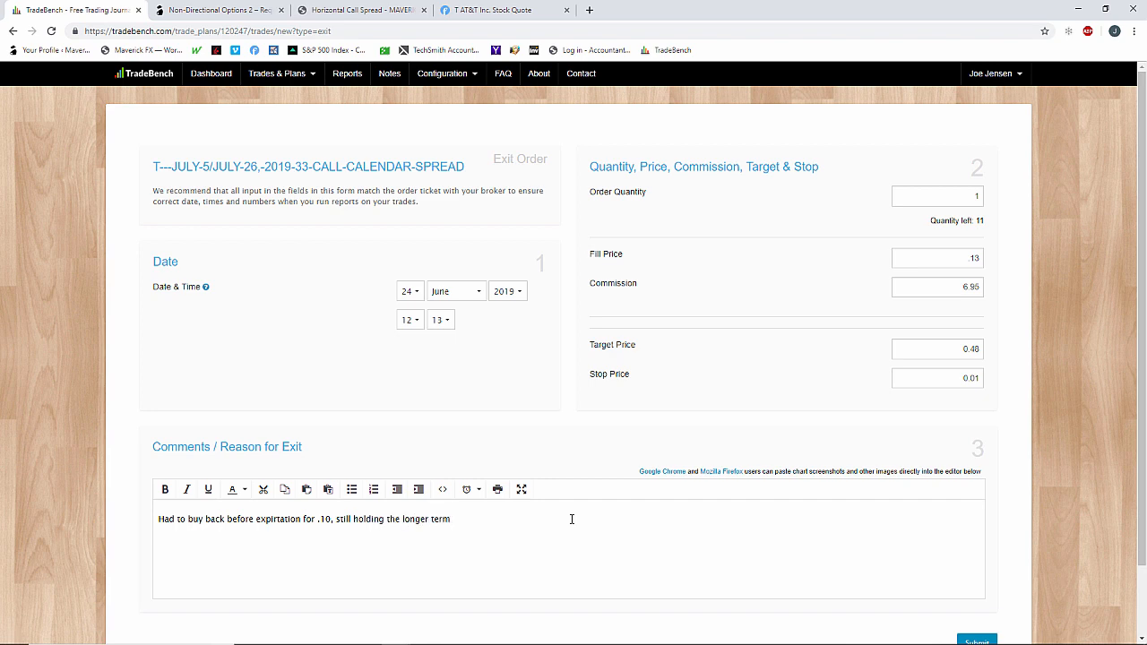
scroll(674, 511, "down", 1)
left_click(957, 564)
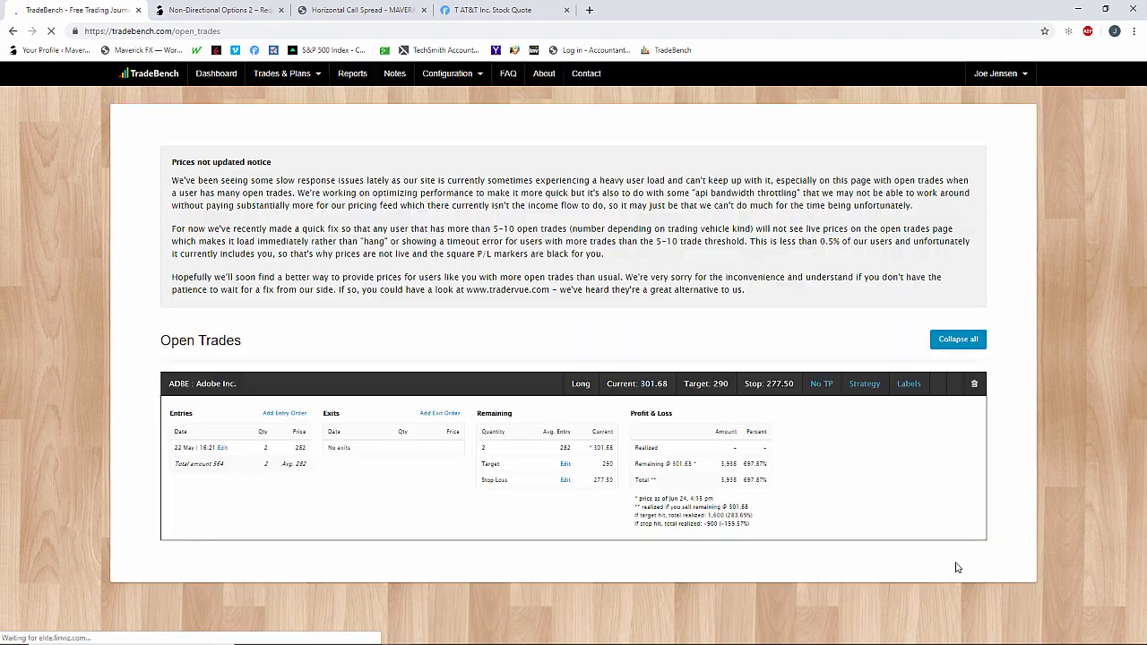
- Start another exit order for the T calendar spread with an order quantity of 10 and a fill price of 2.00
scroll(676, 545, "down", 5)
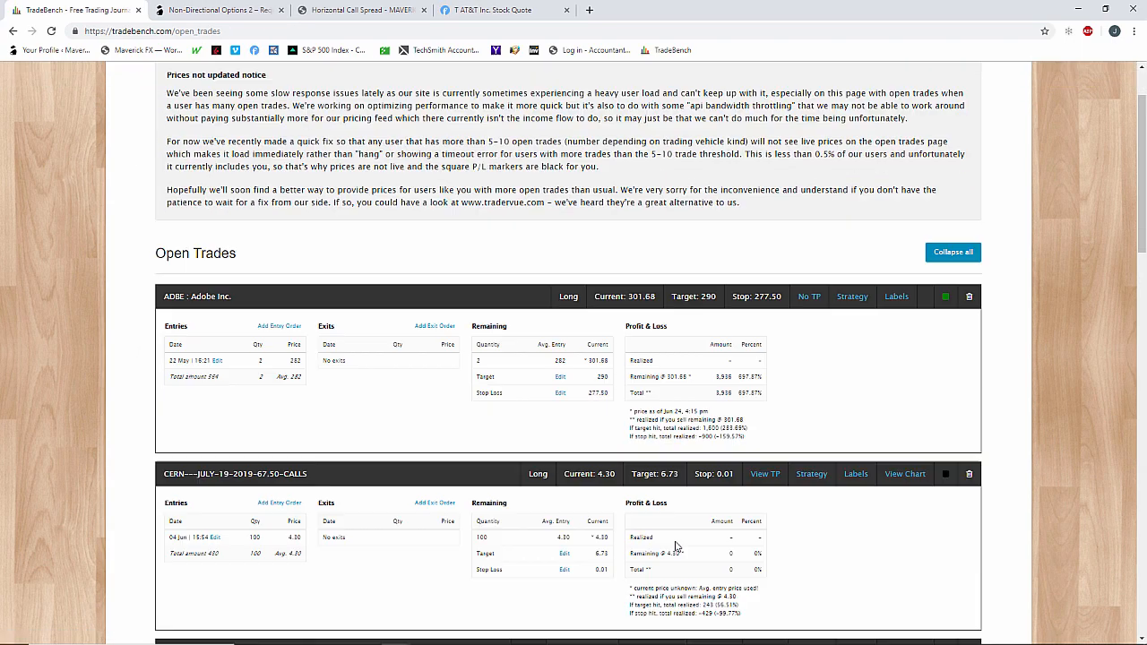
scroll(676, 545, "down", 10)
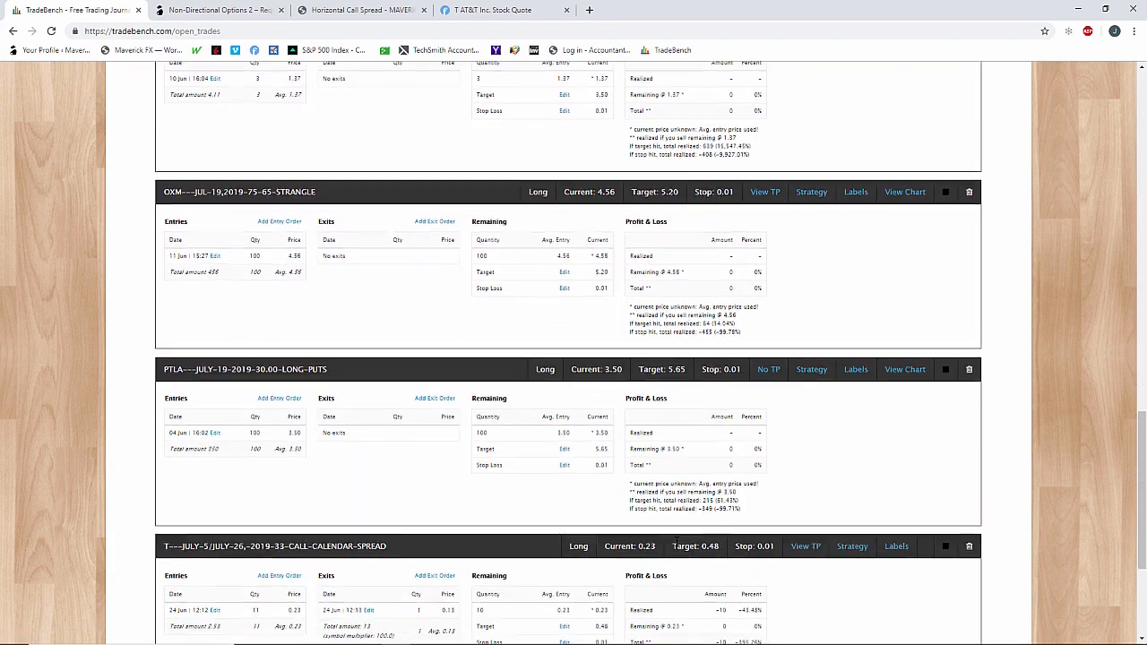
scroll(685, 548, "down", 2)
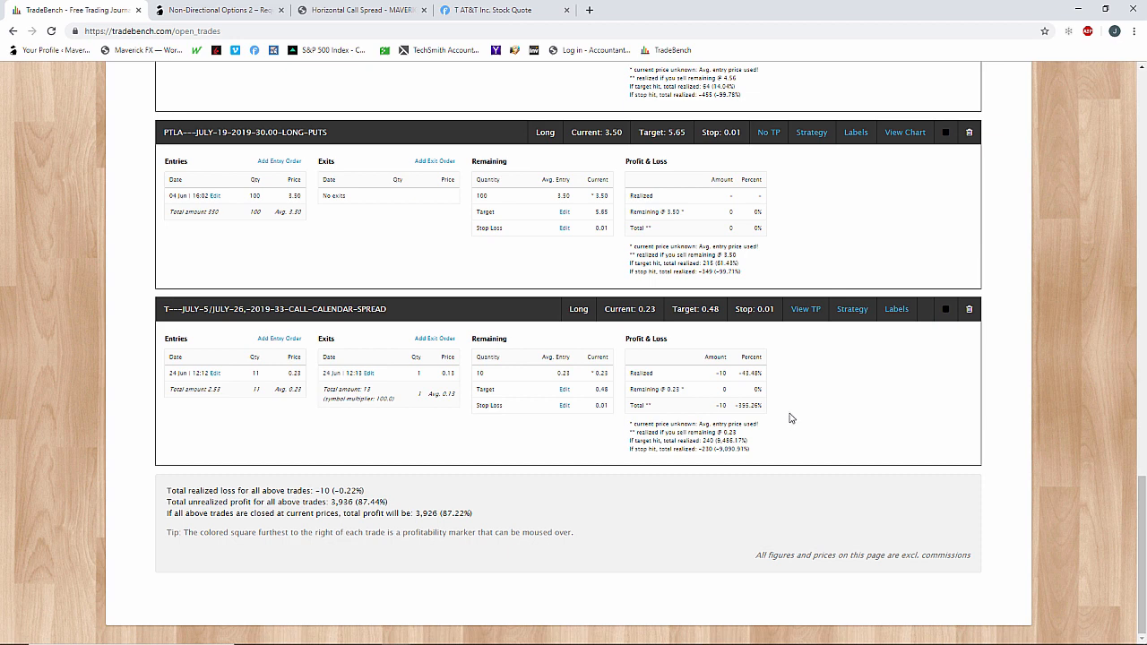
left_click(438, 342)
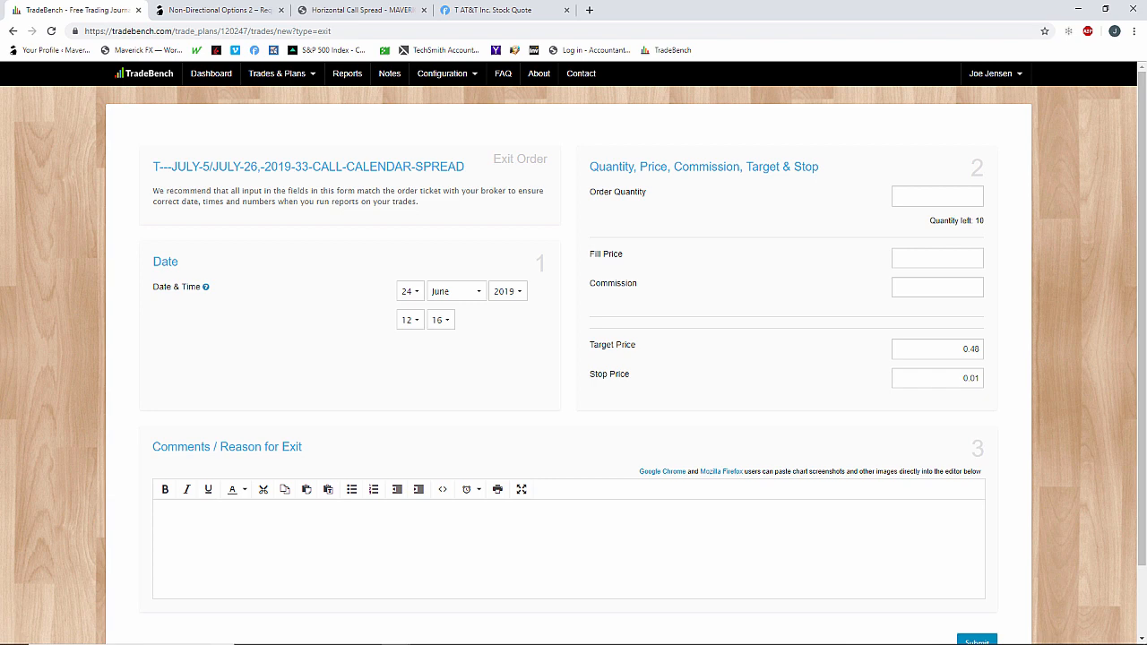
left_click(959, 202)
type("10")
left_click(868, 196)
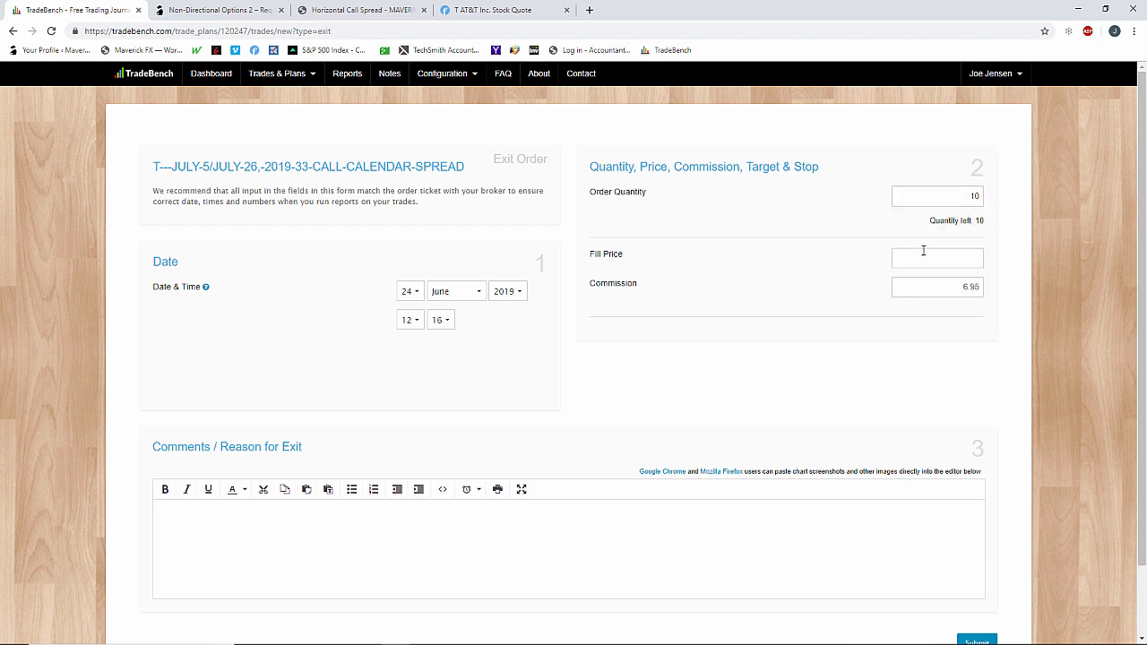
left_click(925, 254)
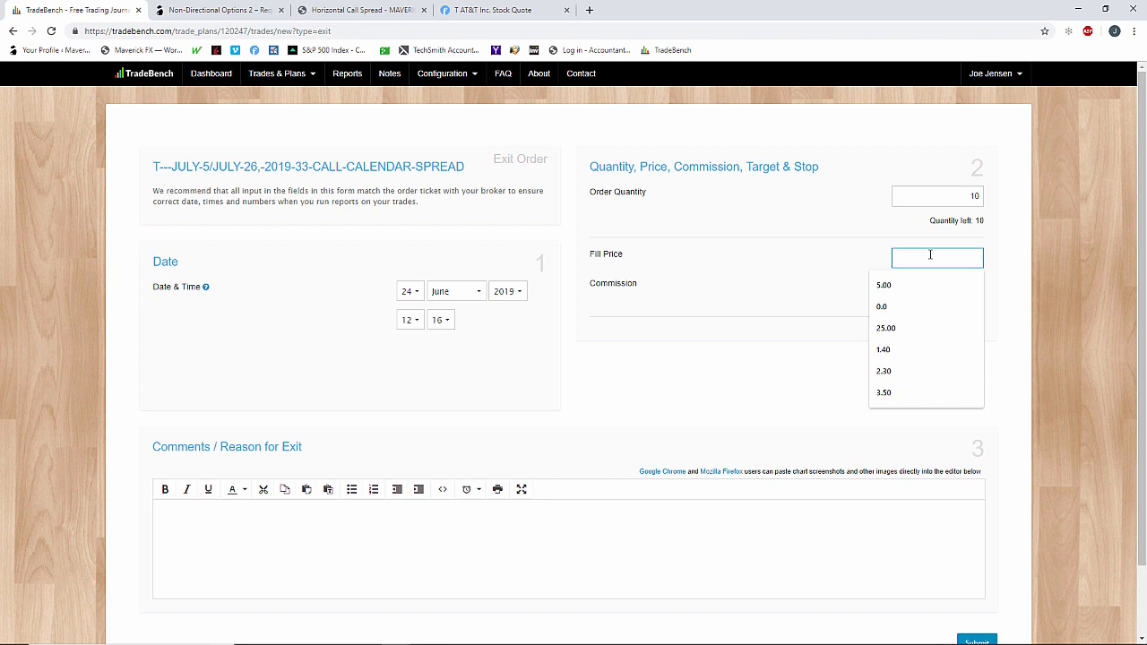
type("2.00")
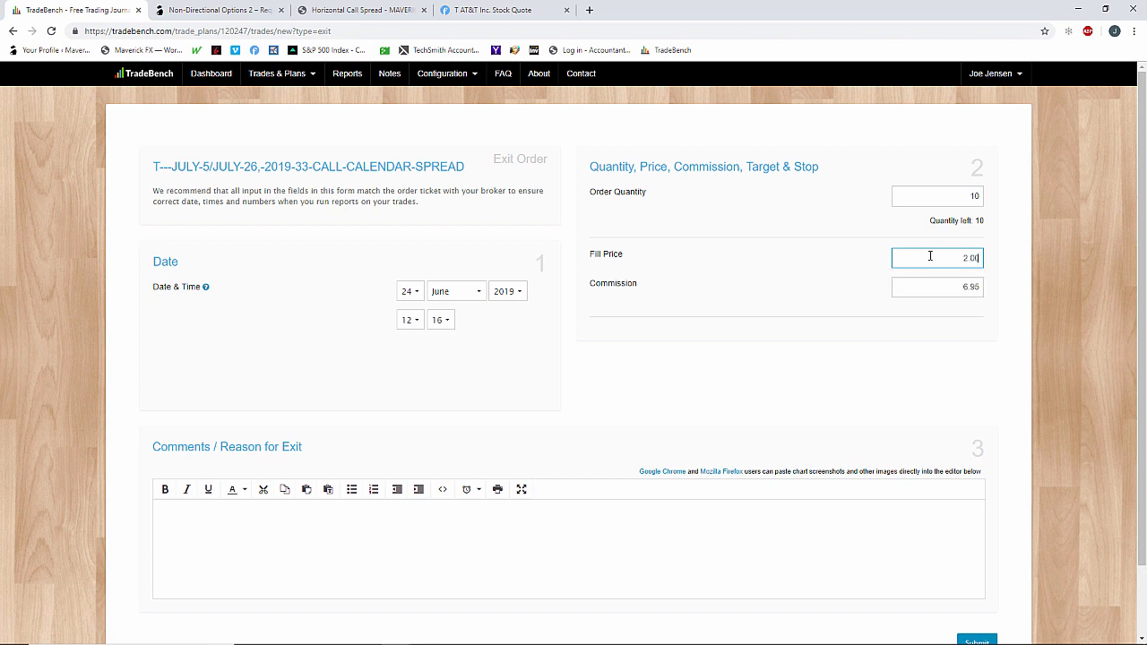
left_click(851, 285)
- Enter "stock hit price target of 35.00 took profits" as the reason for exit and submit the order
left_click(351, 522)
type("stok")
key("BackSpace")
key("BackSpace")
key("BackSpace")
key("BackSpace")
key("BackSpace")
type("ock hit price target of 35.")
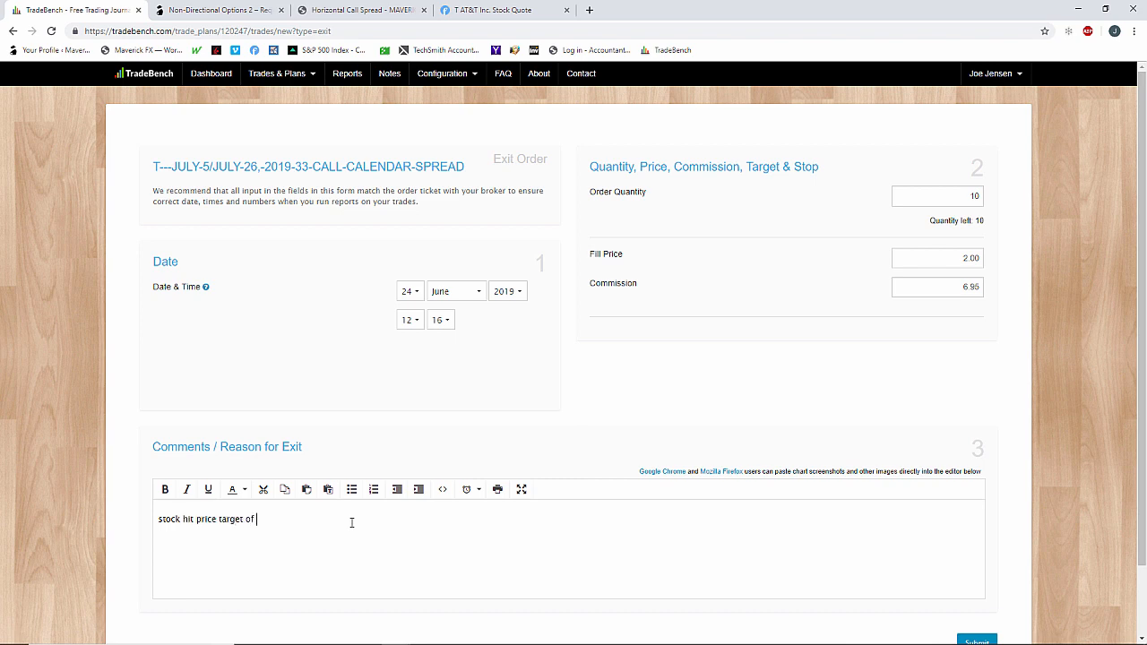
type("00 tookeprofits")
scroll(645, 607, "down", 1)
left_click(978, 584)
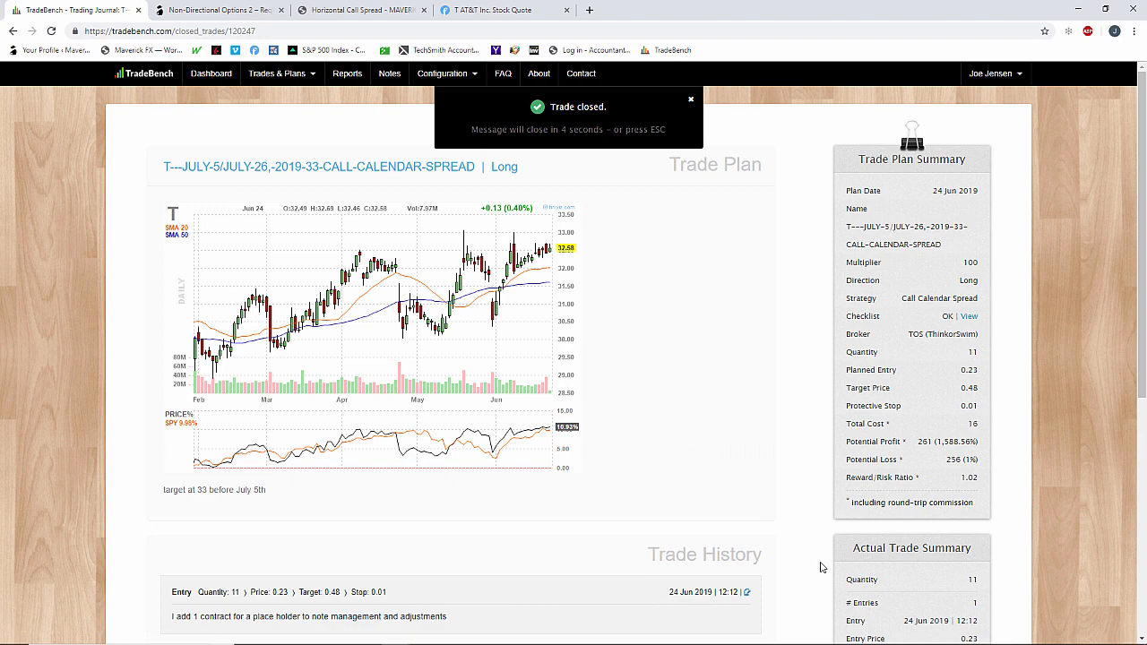
- Review the closed T calendar spread's trade plan, trade history, actual trade summary and labels
scroll(429, 535, "down", 2)
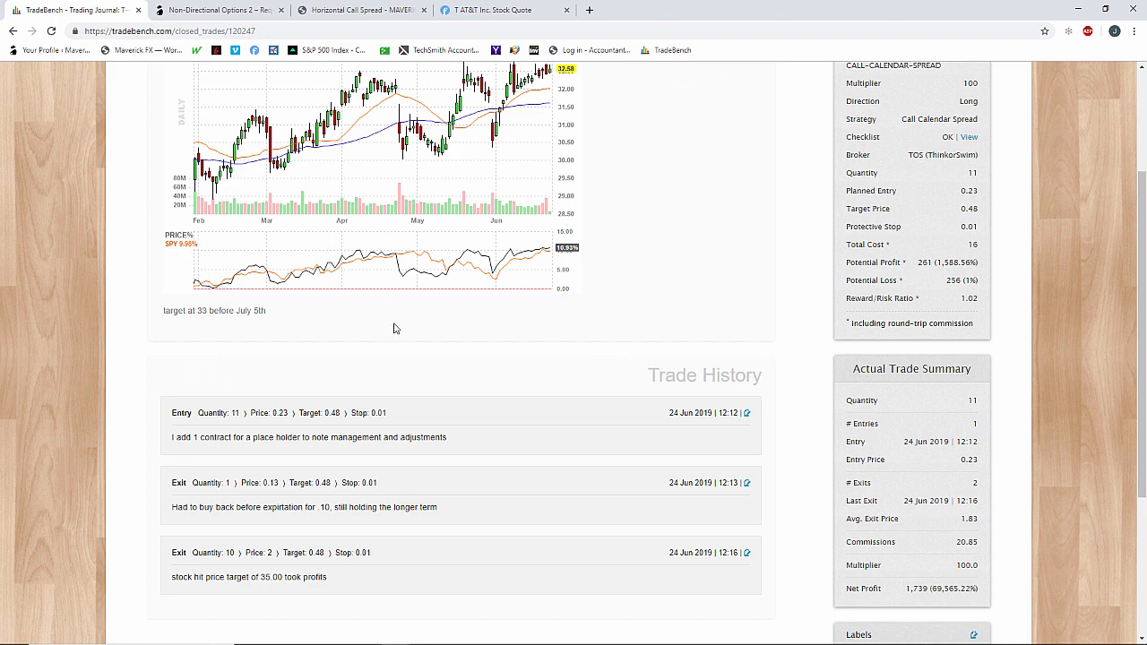
scroll(394, 328, "up", 2)
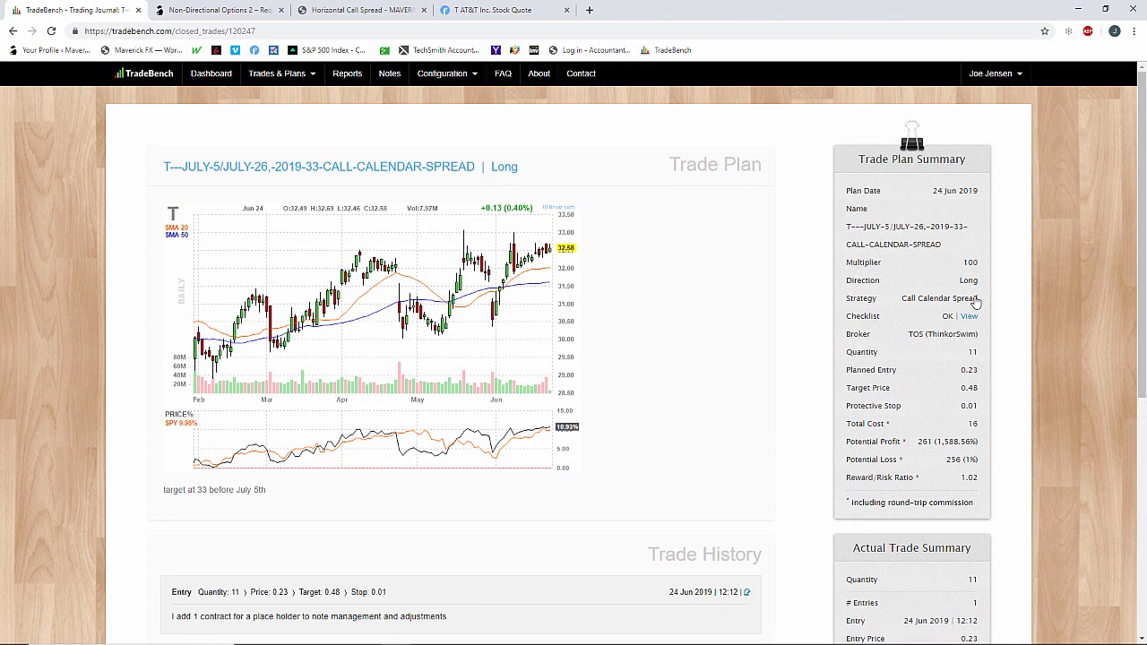
scroll(932, 242, "down", 3)
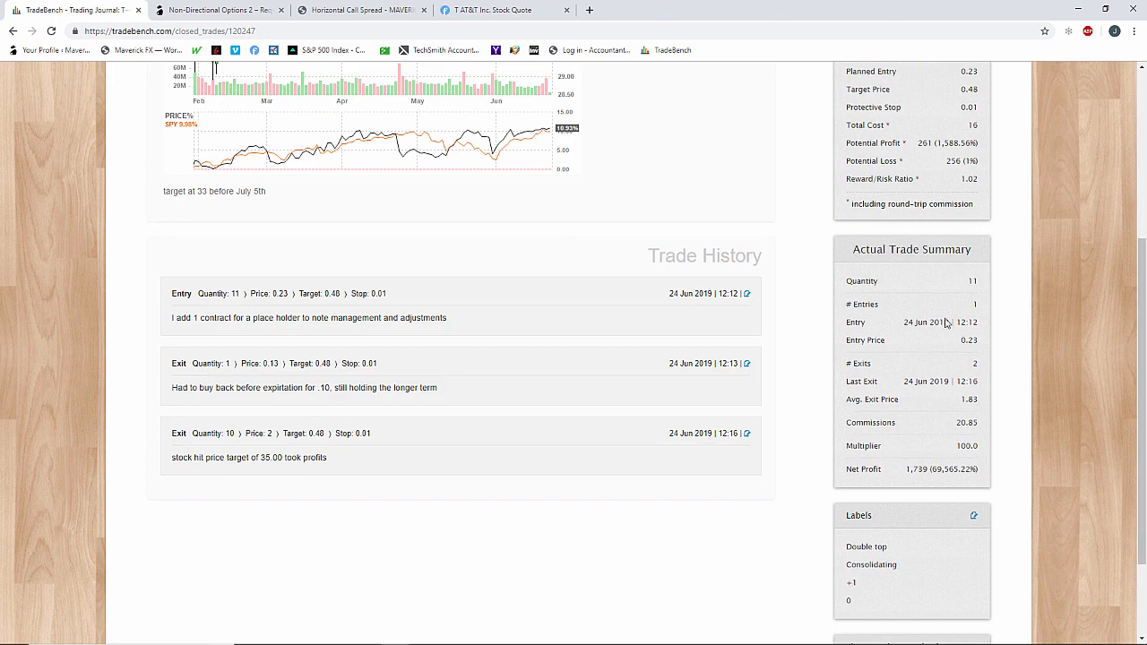
scroll(932, 377, "down", 2)
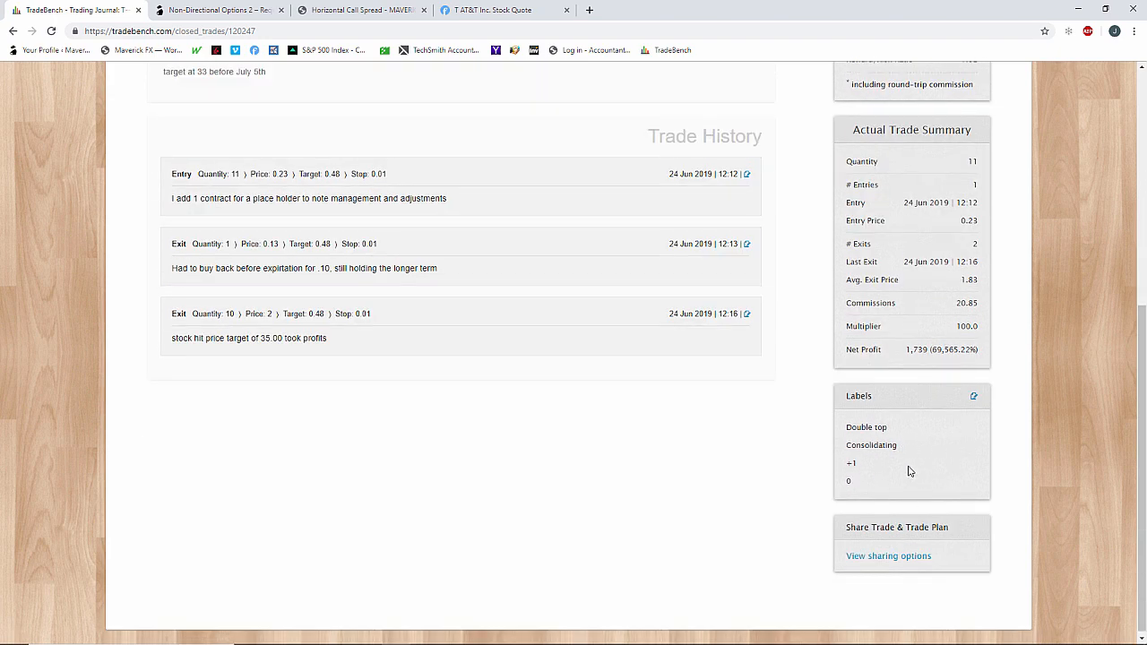
scroll(618, 502, "up", 3)
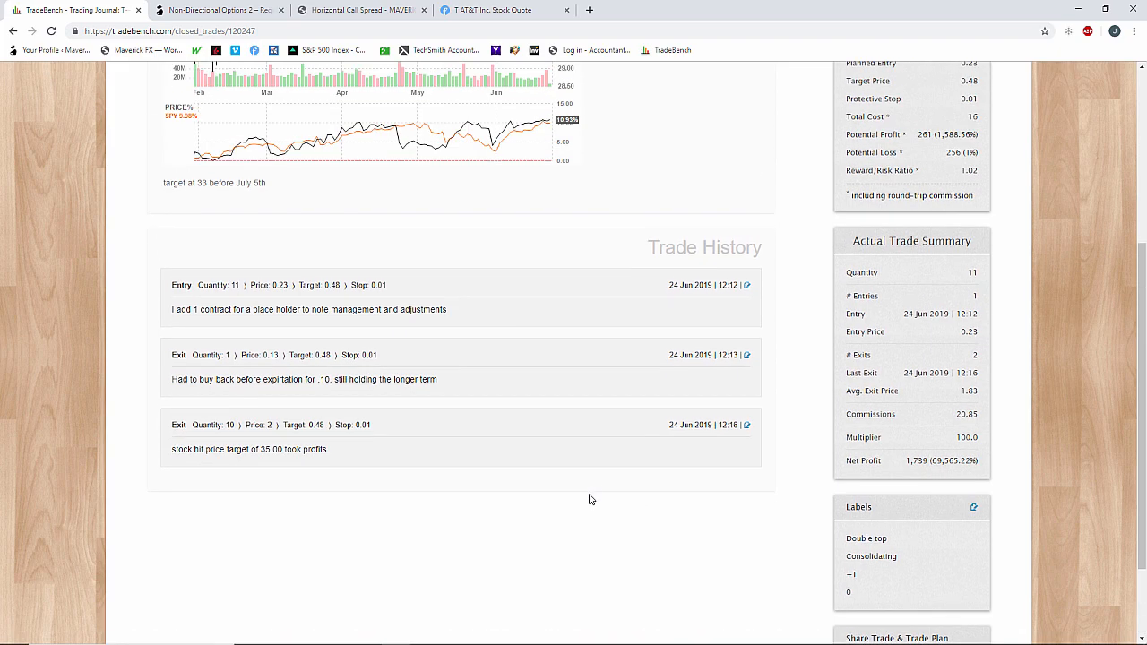
scroll(588, 499, "down", 2)
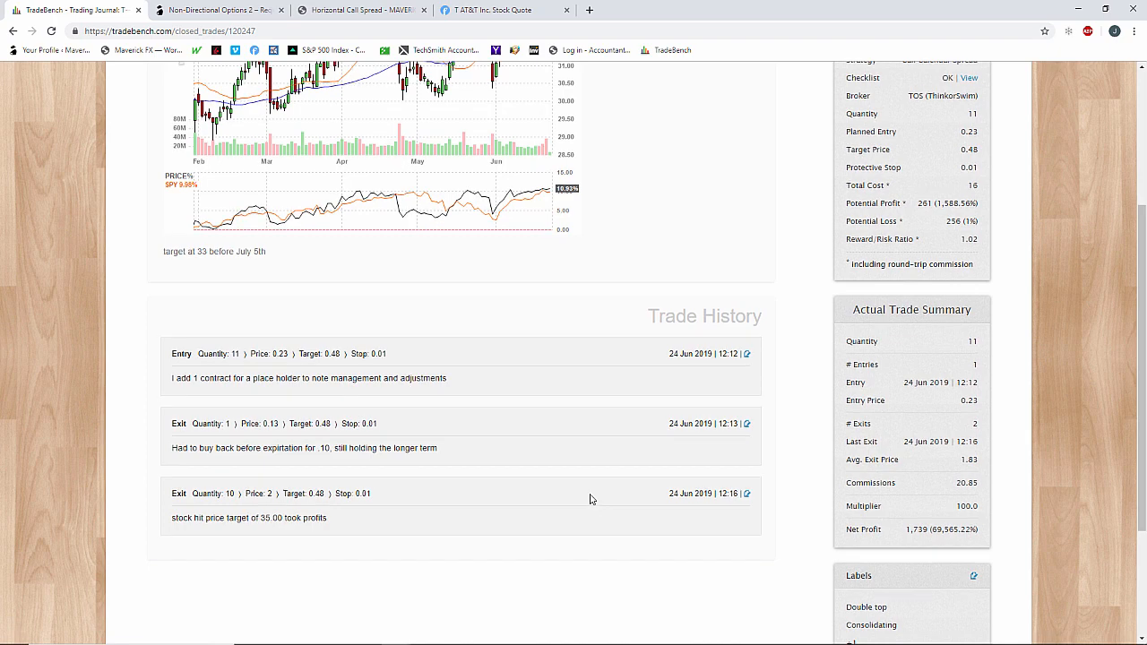
scroll(589, 499, "up", 3)
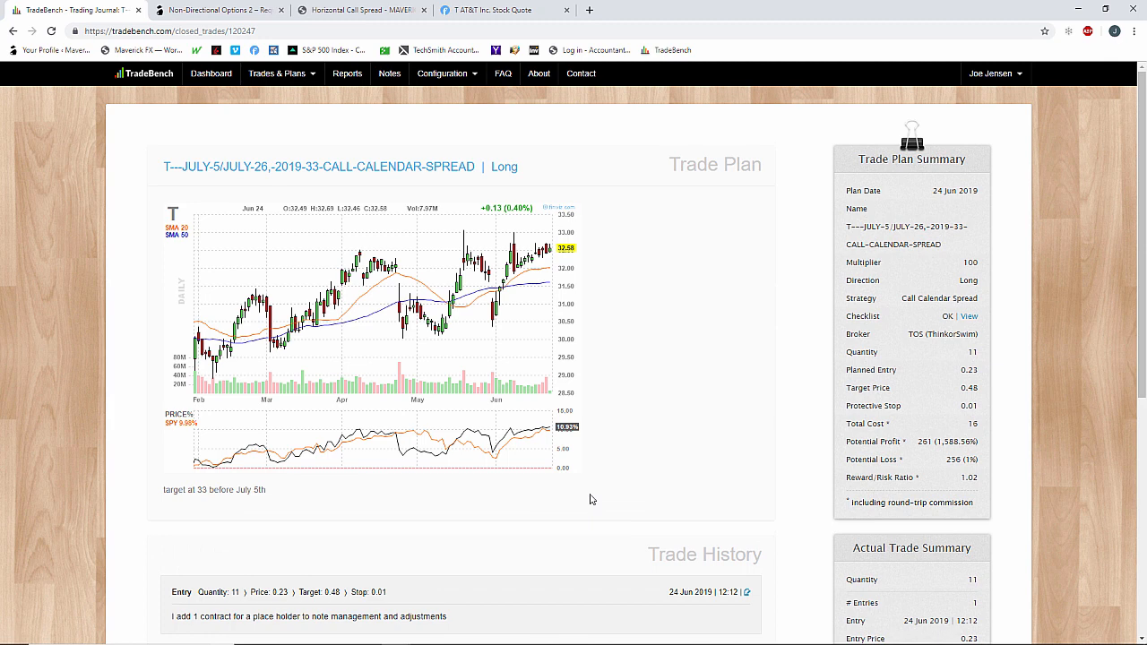